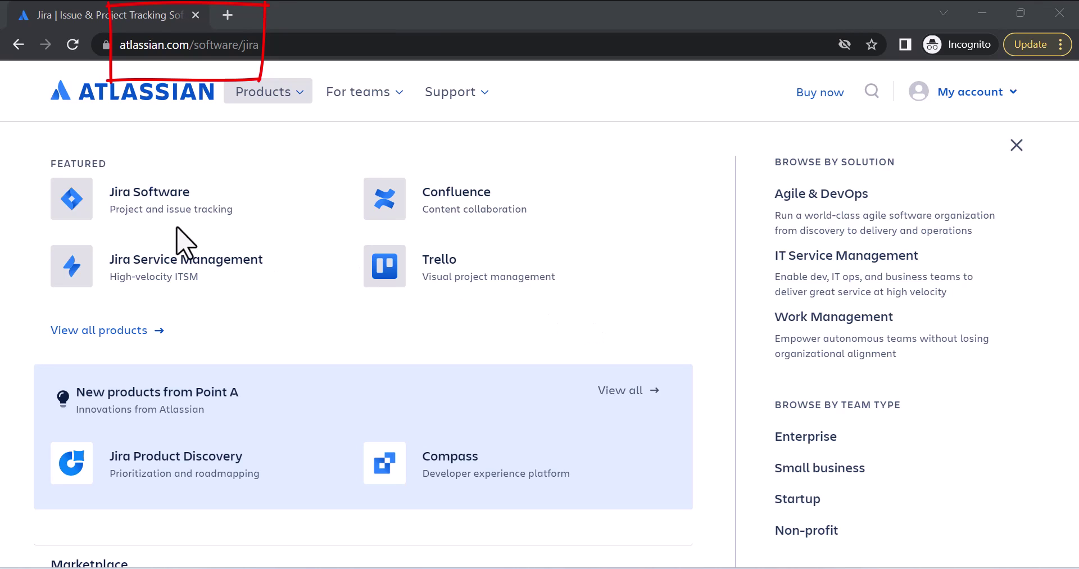
Go to the Jira Software product page and open its account menu to reach Log in
key(alt+Left)
click(155, 195)
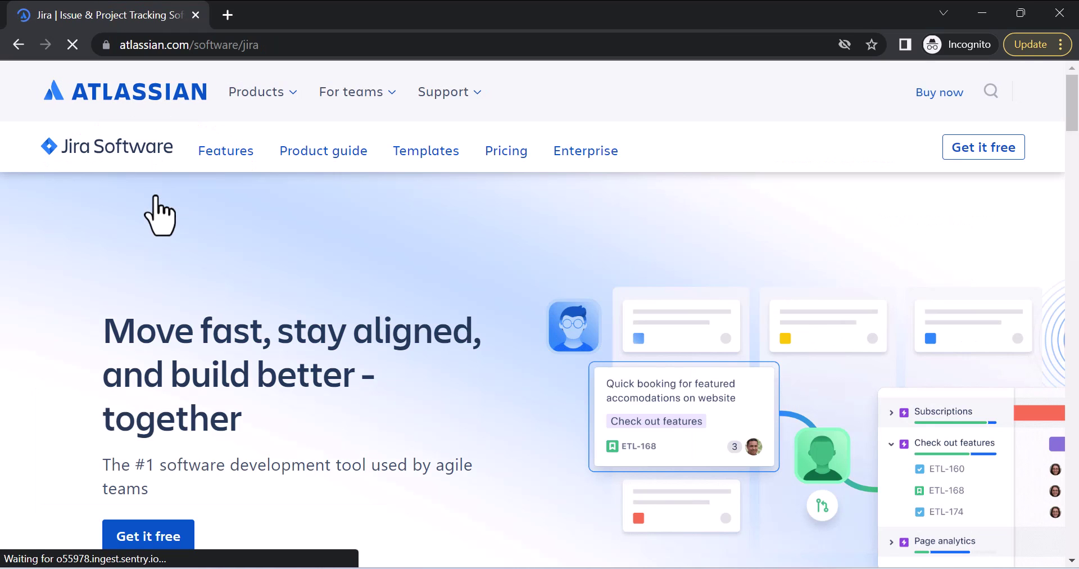
scroll(433, 261, down, 2)
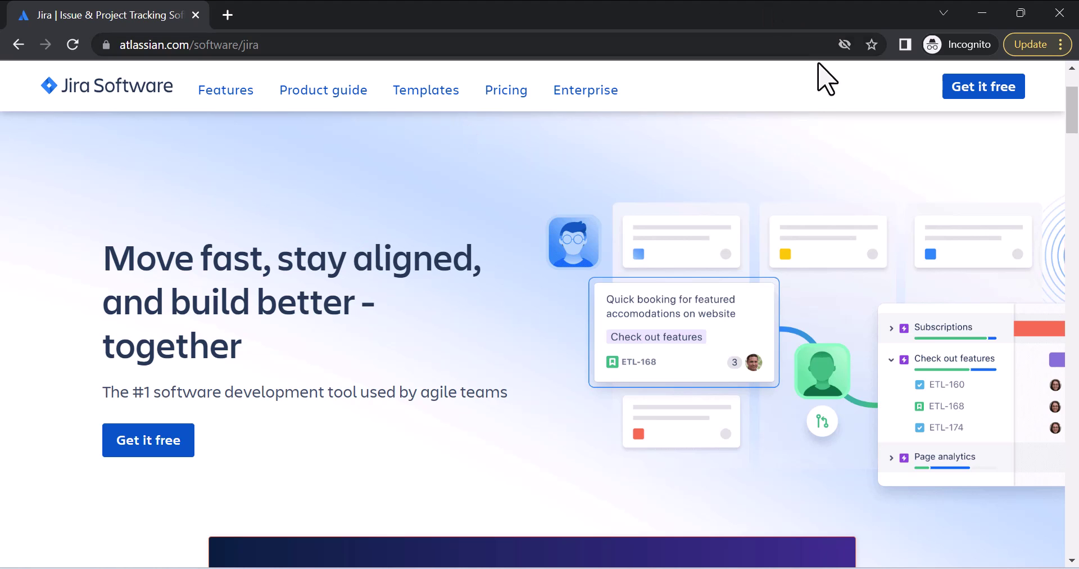
scroll(845, 186, up, 3)
click(989, 107)
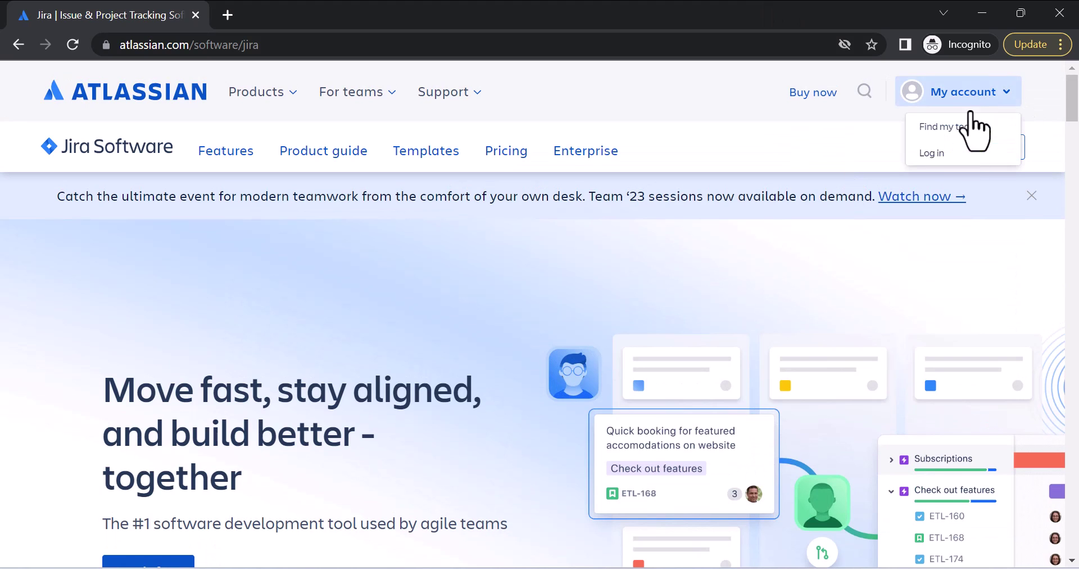
Log in to Atlassian using the first listed Google account
click(935, 153)
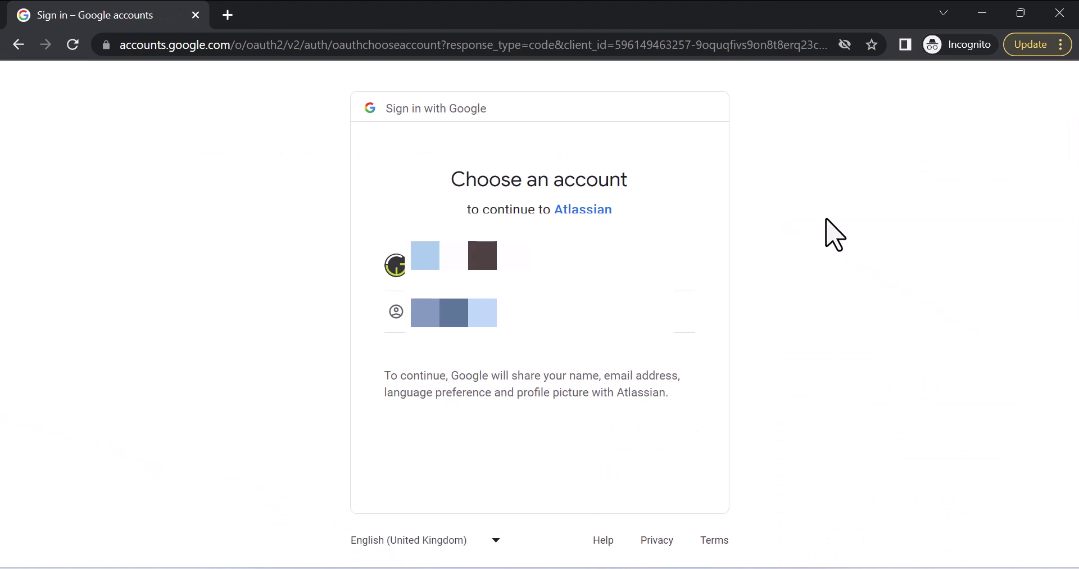
click(484, 264)
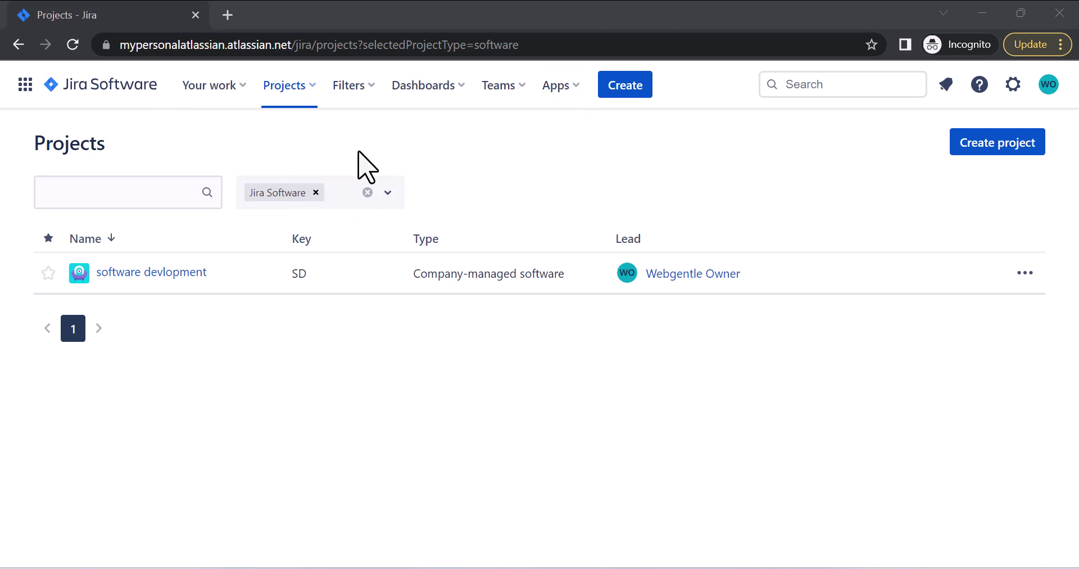
Start creating a new project from the Projects menu and browse the templates
click(304, 91)
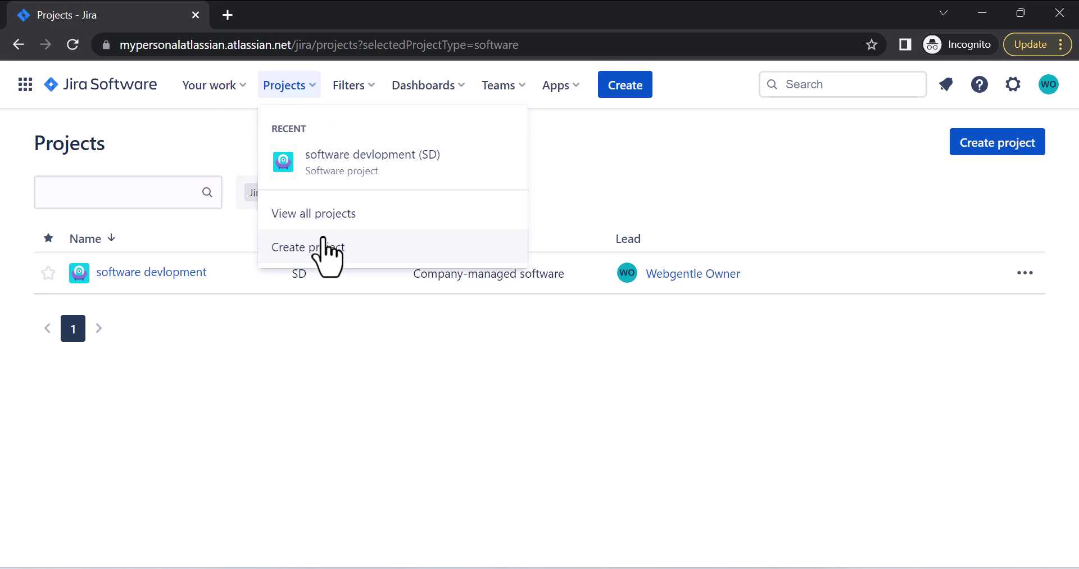
click(325, 248)
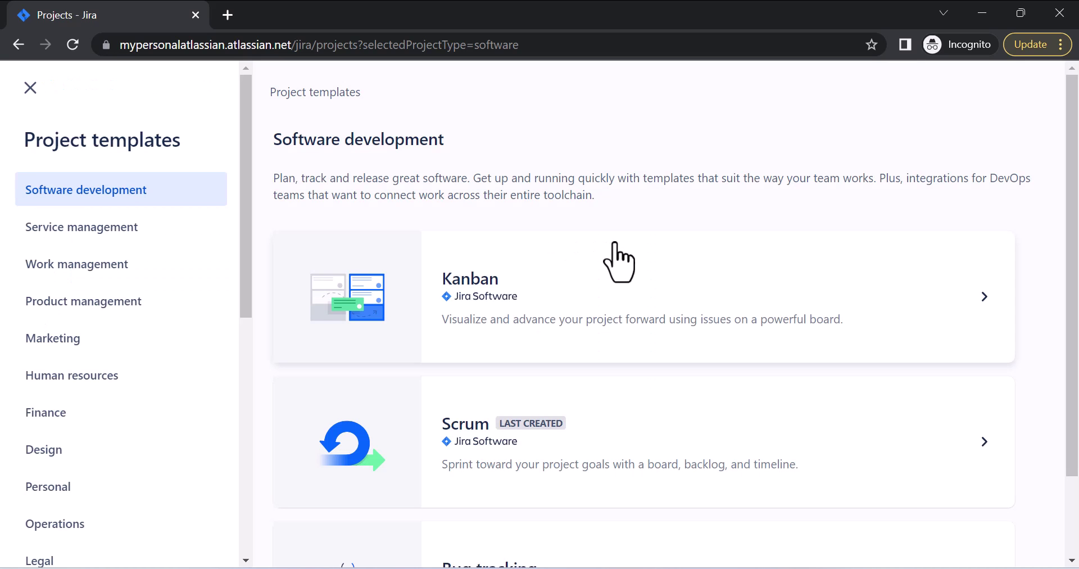
scroll(618, 262, down, 2)
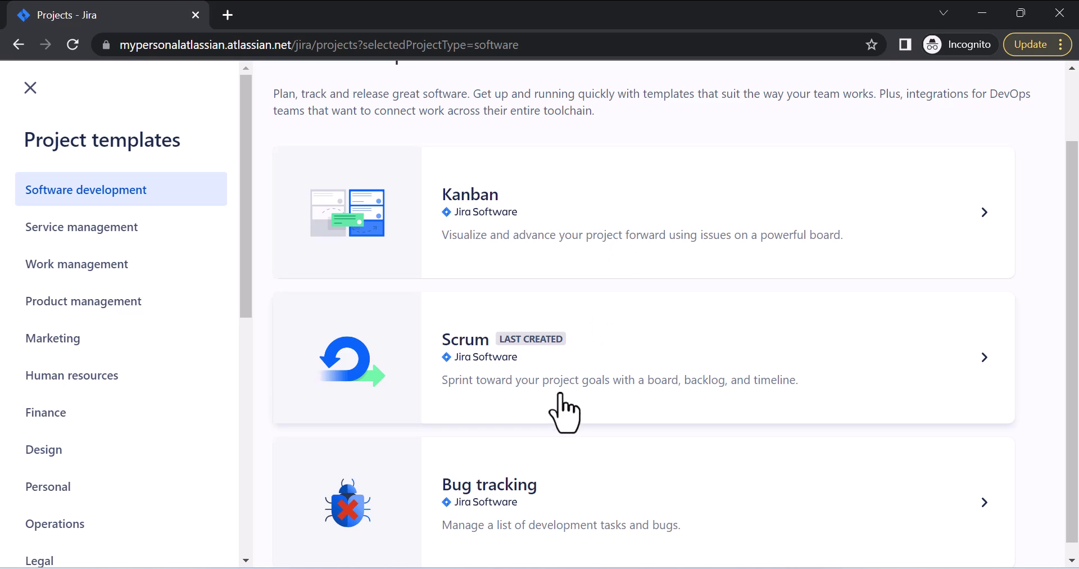
scroll(668, 413, up, 2)
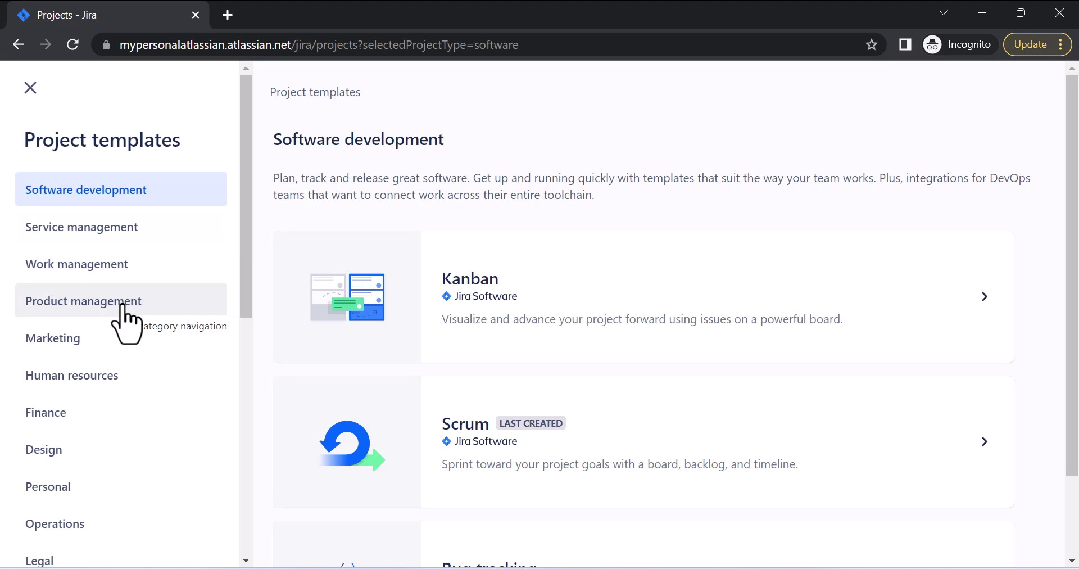
scroll(795, 253, down, 2)
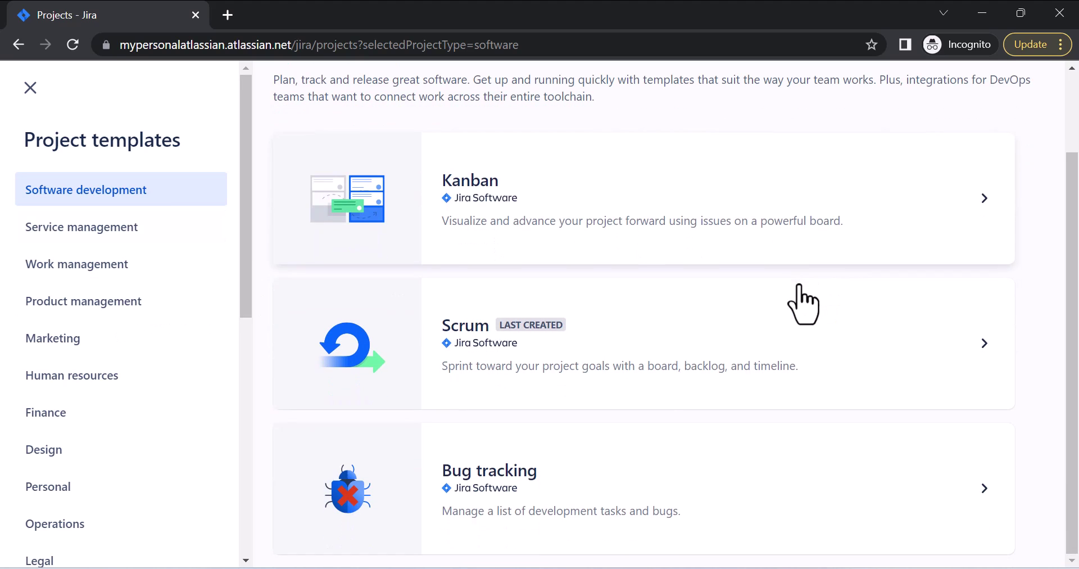
Use the Scrum template and make the project company-managed
click(981, 360)
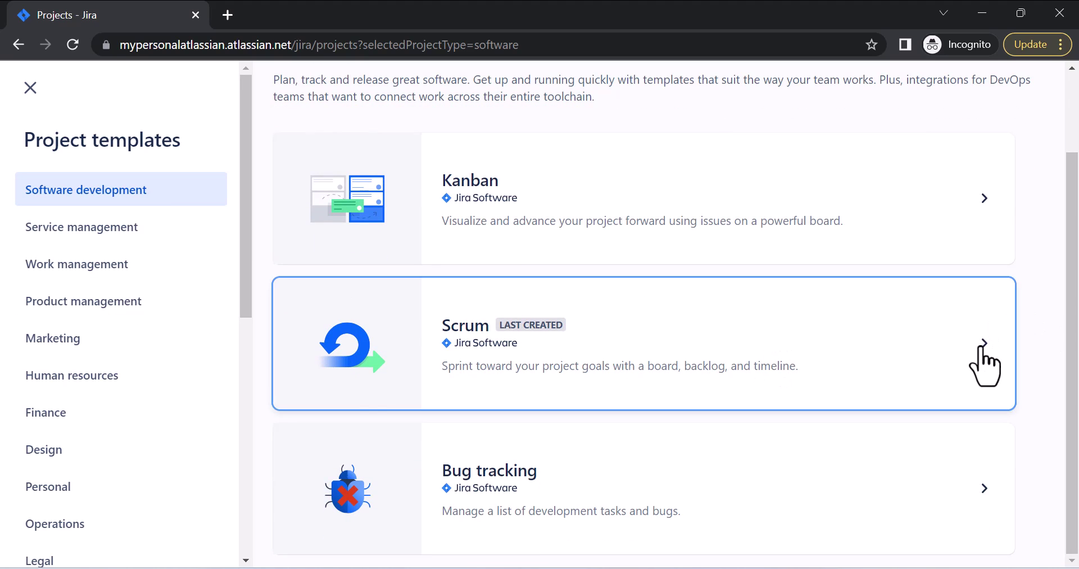
scroll(683, 289, up, 2)
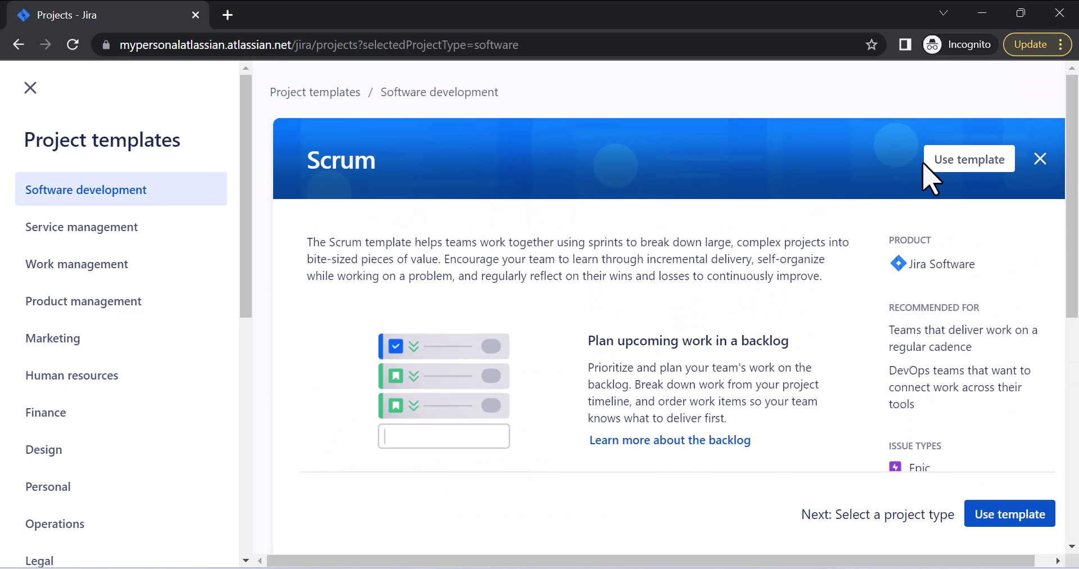
click(945, 161)
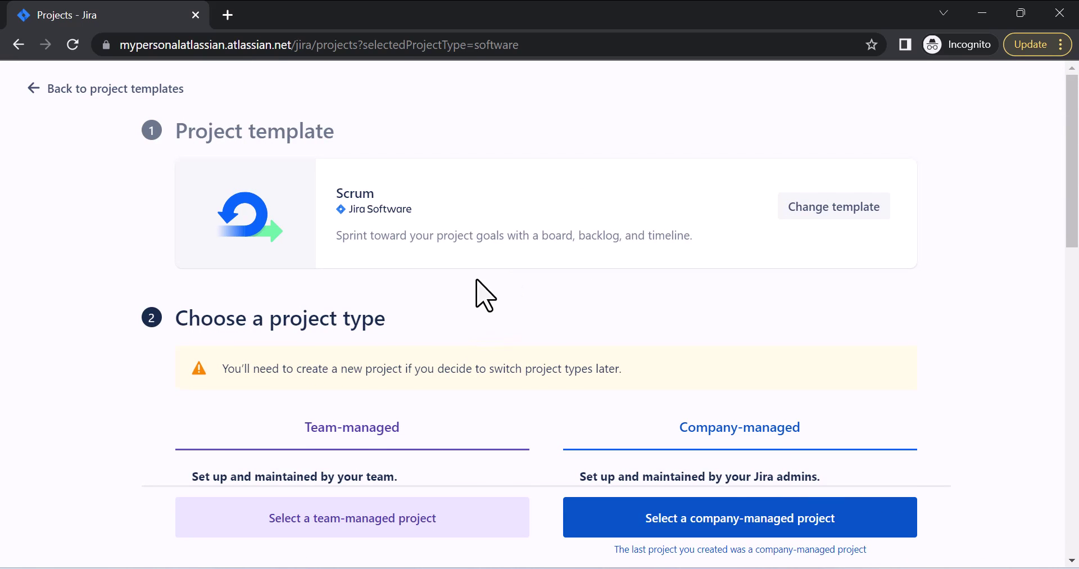
scroll(369, 295, down, 3)
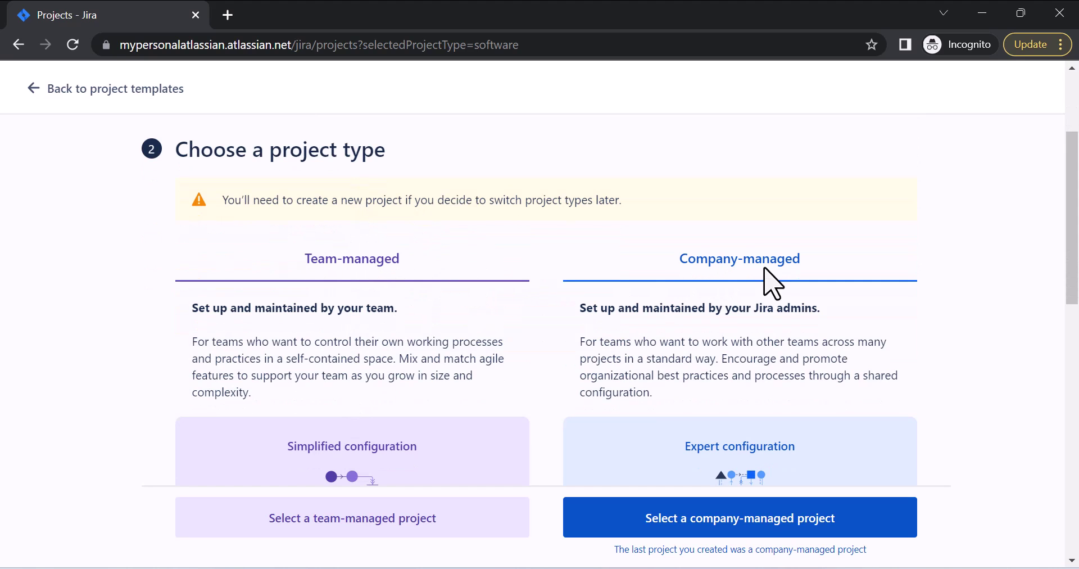
scroll(1011, 394, up, 2)
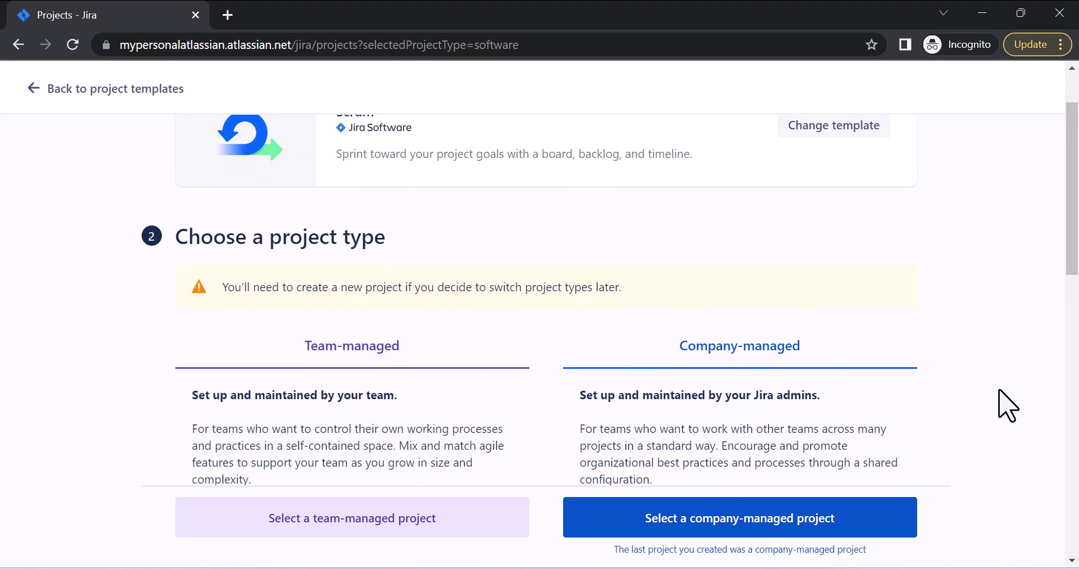
click(766, 523)
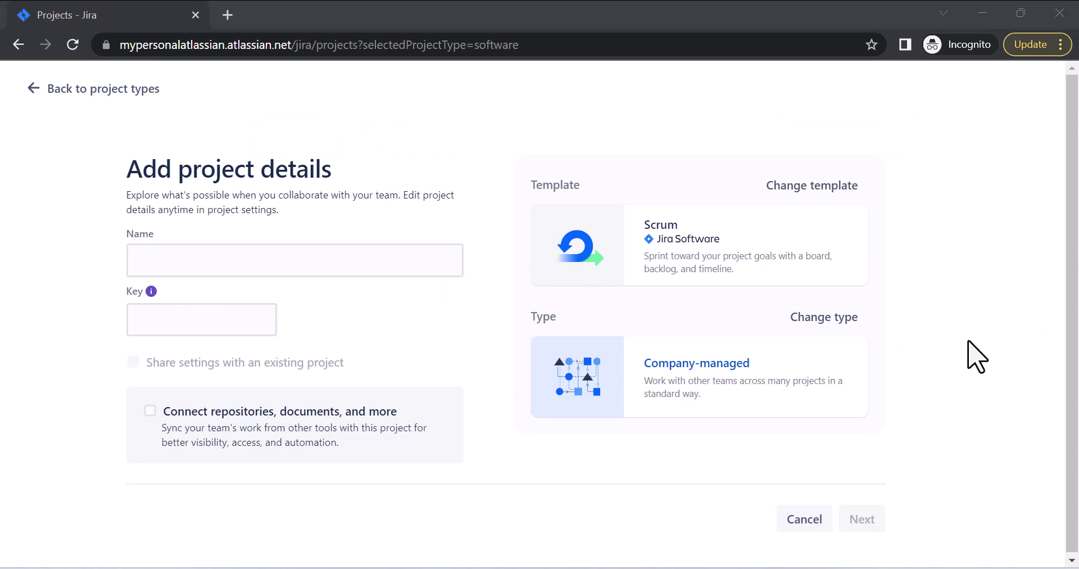
Name the project 'my first project' with key MFP and create it
click(206, 257)
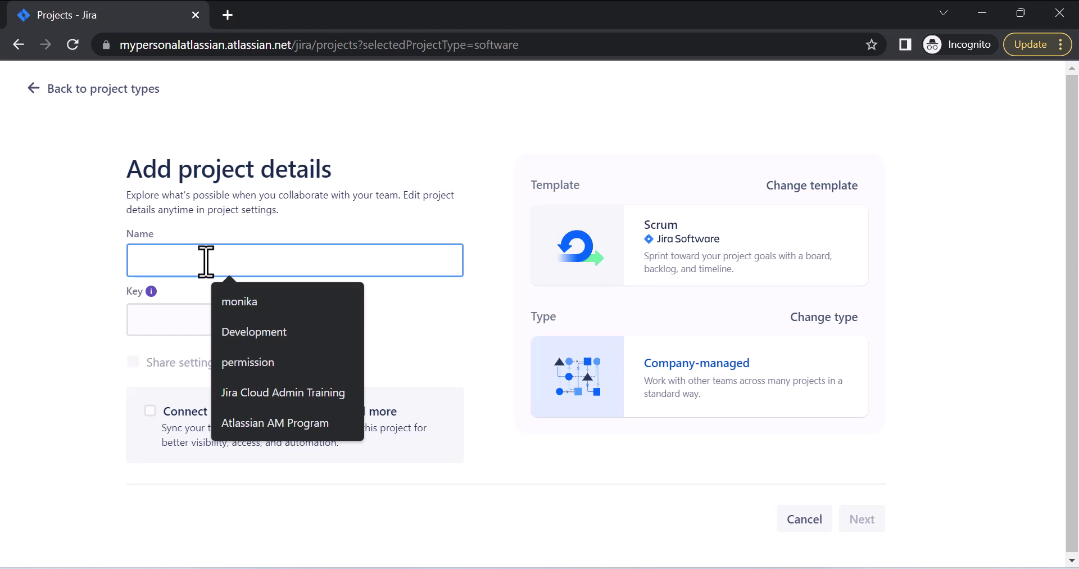
text(my first project)
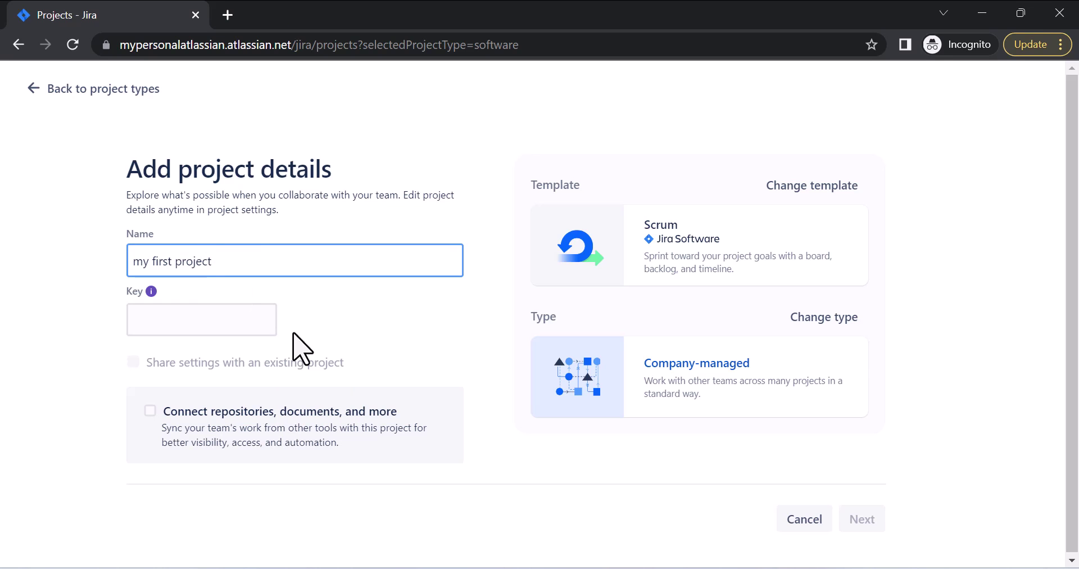
click(270, 338)
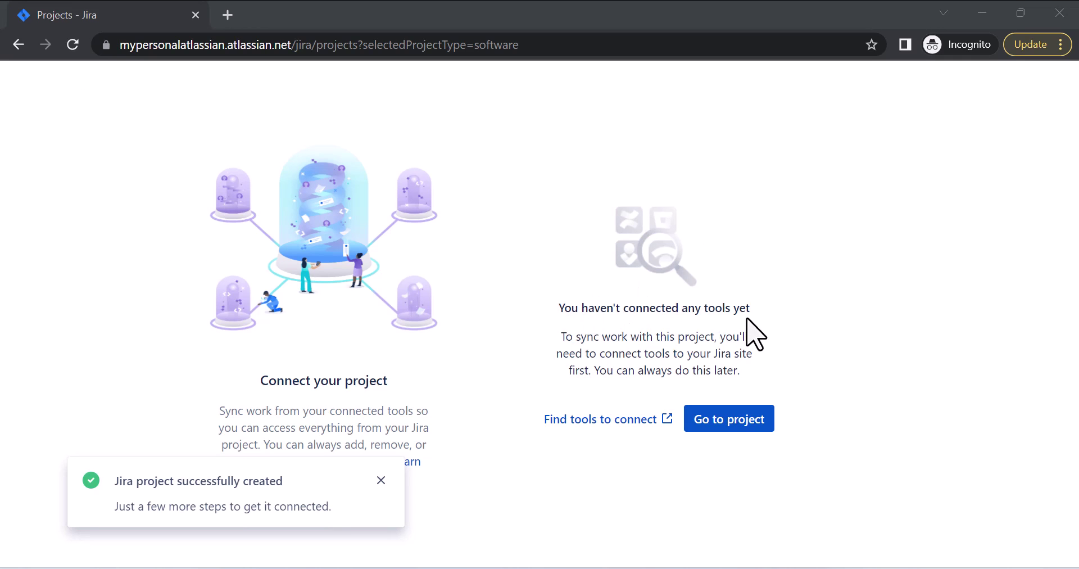
Open the new project and view the MFP board's column settings
click(743, 414)
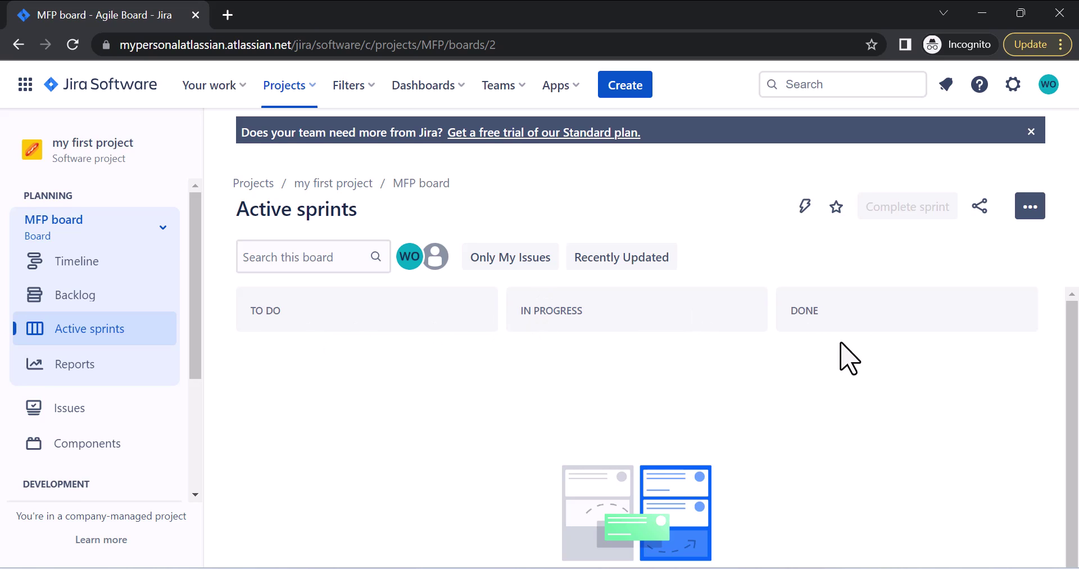
click(1036, 216)
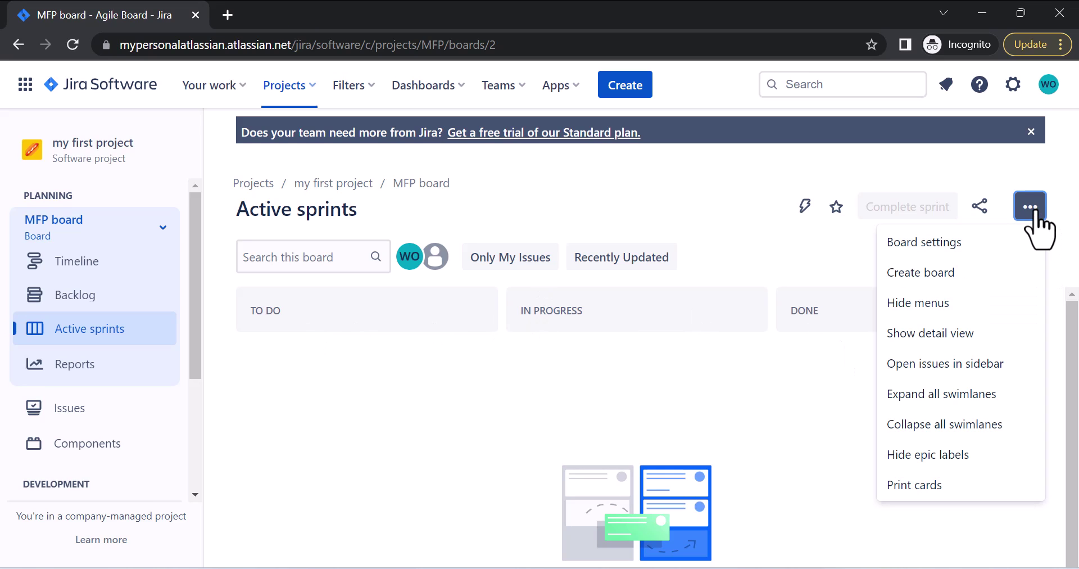
click(936, 243)
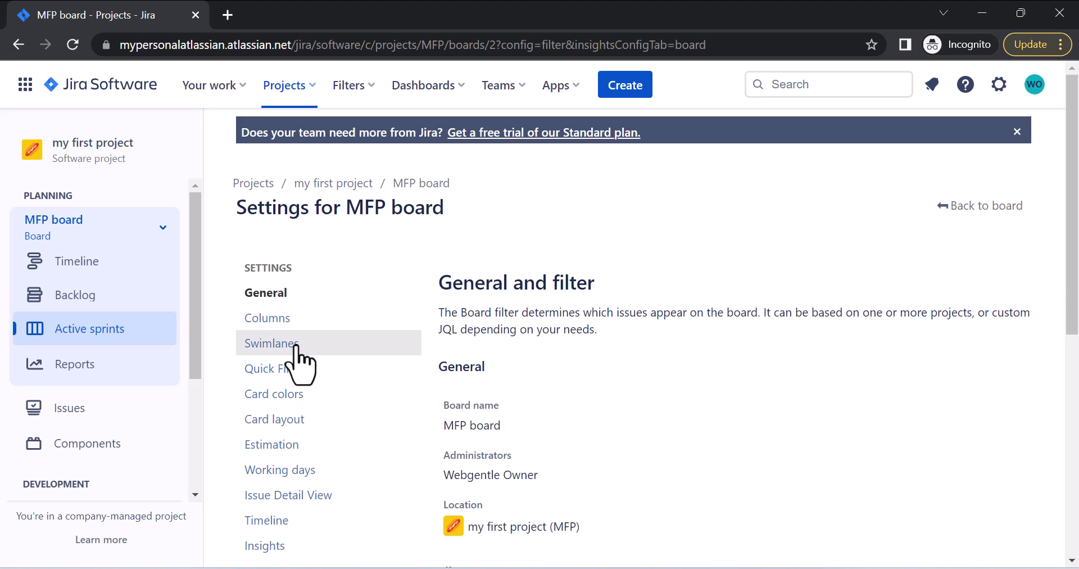
click(268, 320)
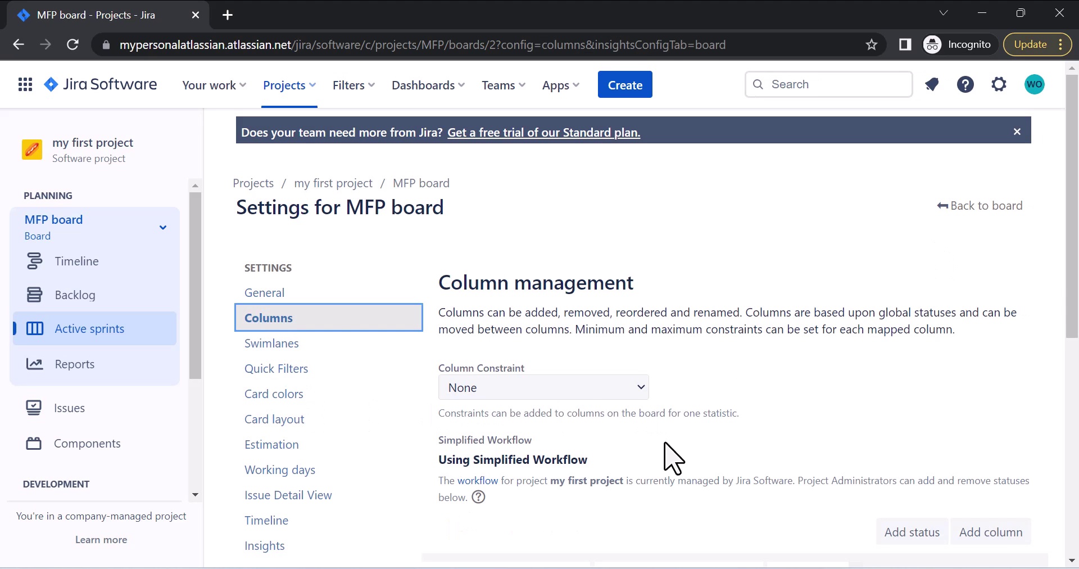
scroll(723, 450, down, 3)
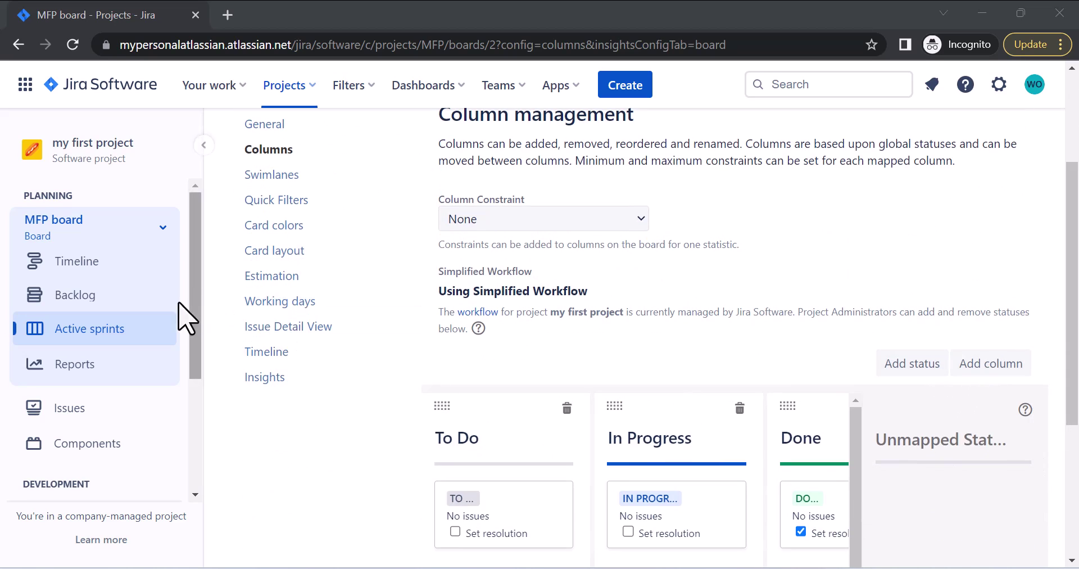
Return to the Active sprints board and dismiss the Share board panel
click(108, 333)
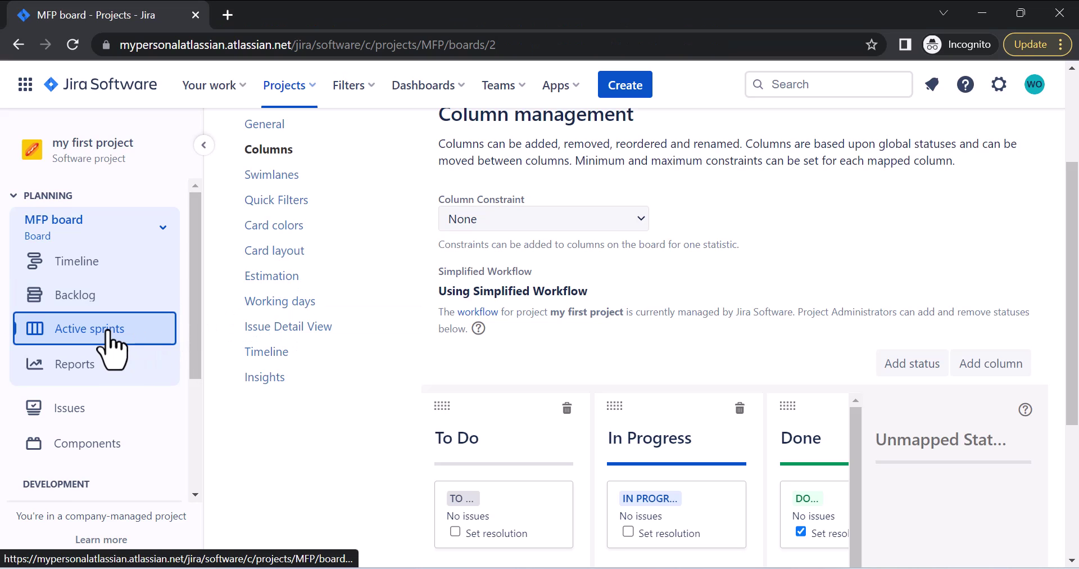
click(986, 217)
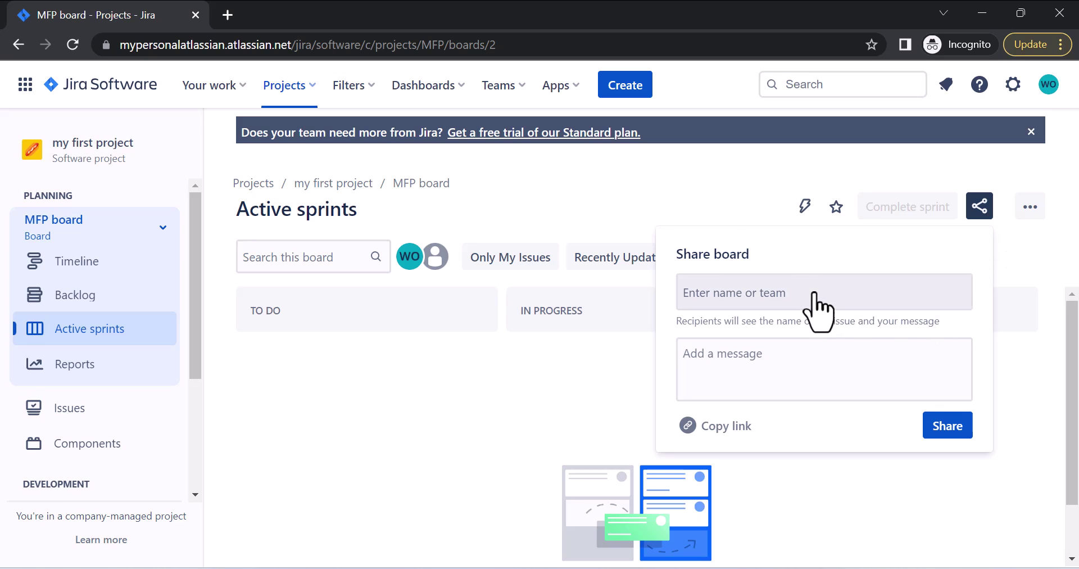
click(690, 173)
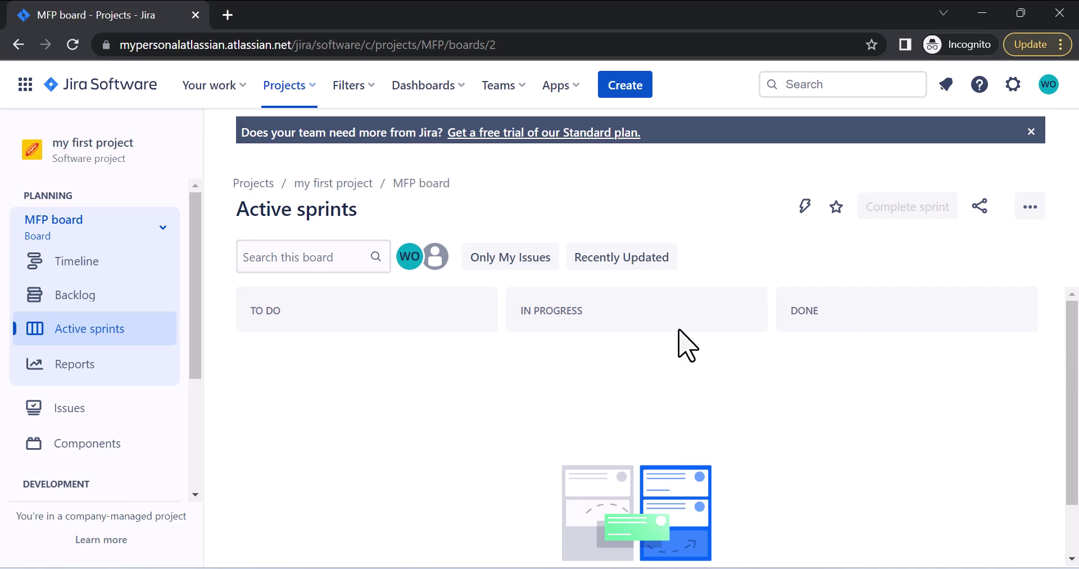
Create the story 'story 1' in the MFP backlog and dismiss the Slack tip
click(78, 298)
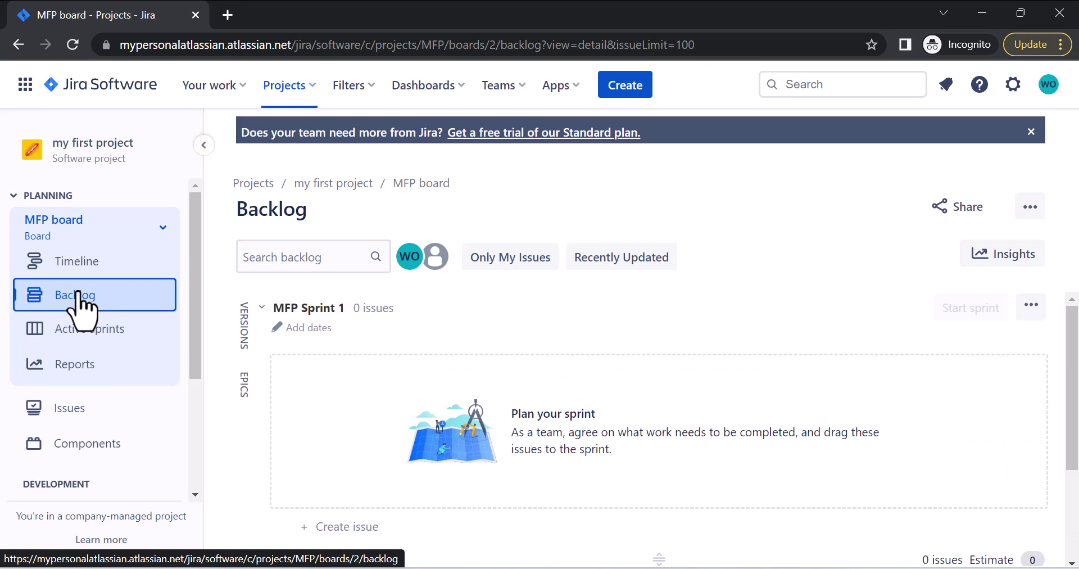
scroll(607, 396, down, 3)
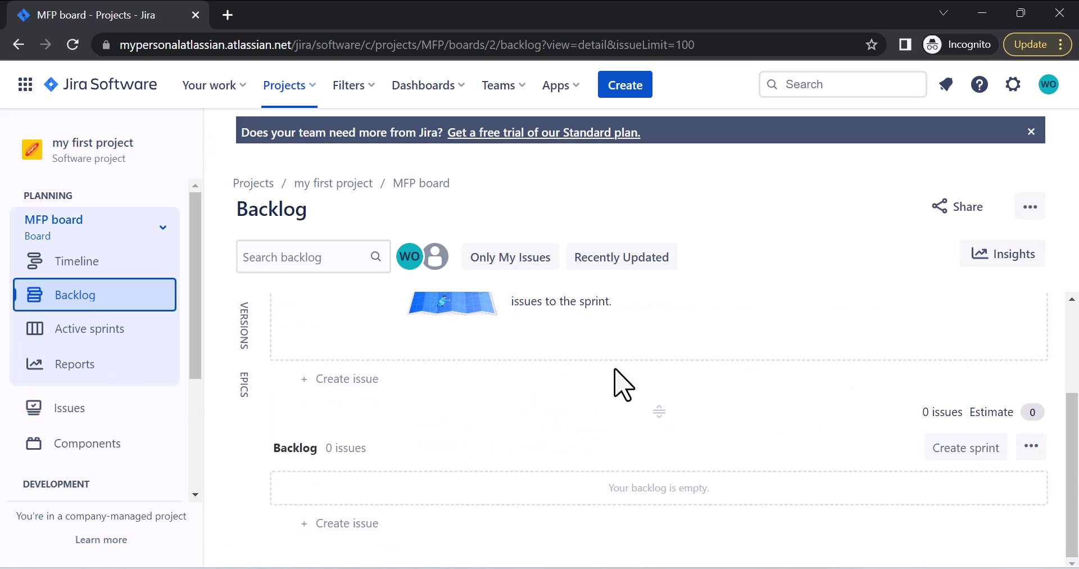
click(337, 524)
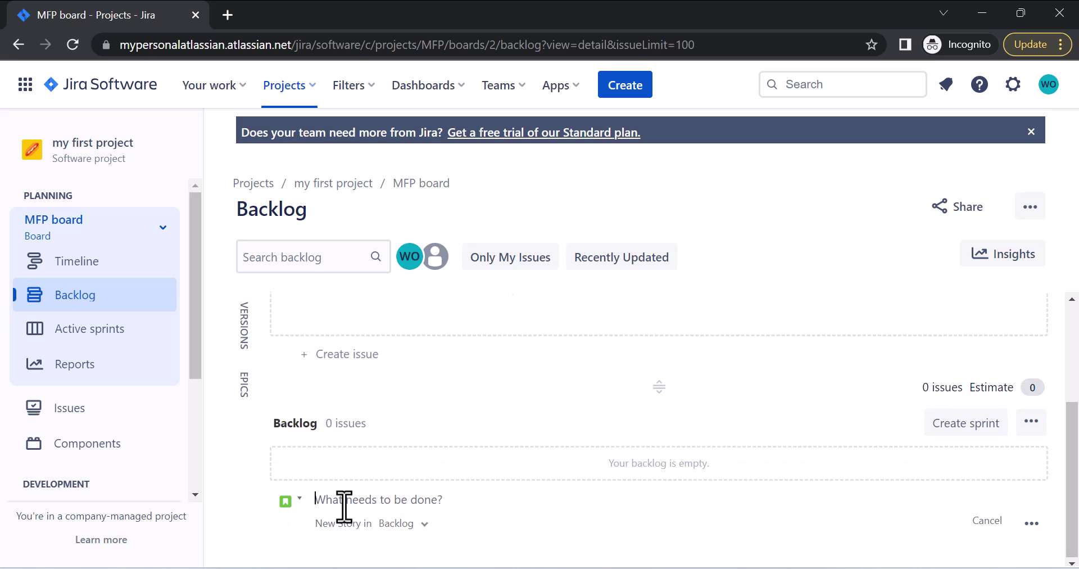
text(story)
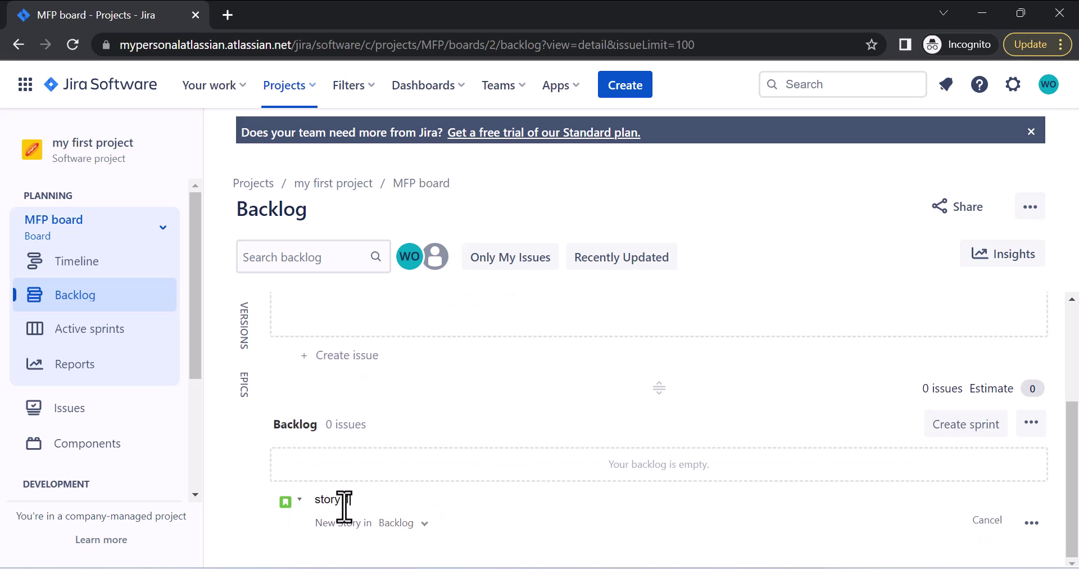
key(Return)
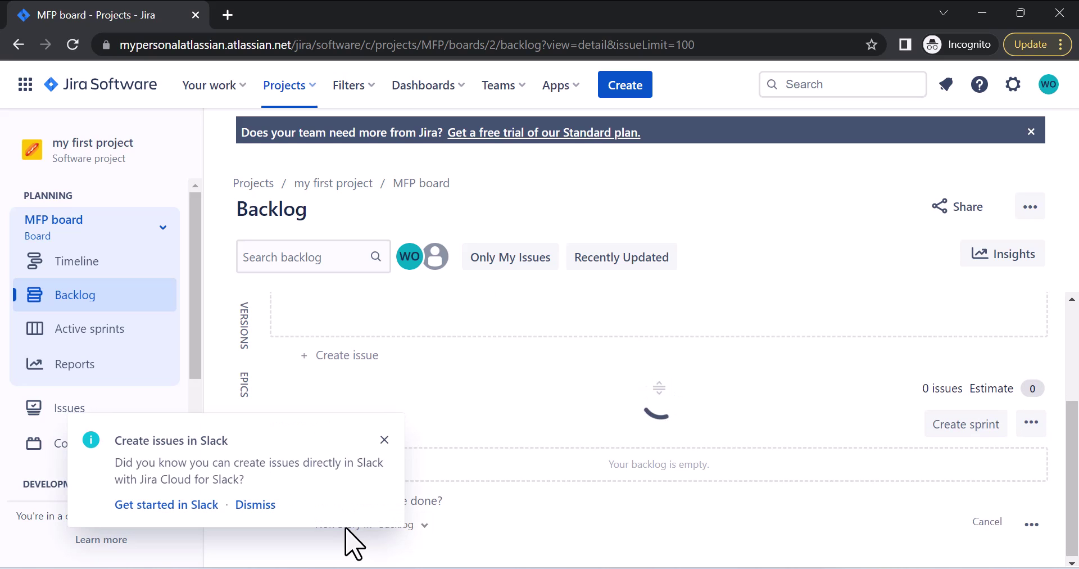
click(384, 439)
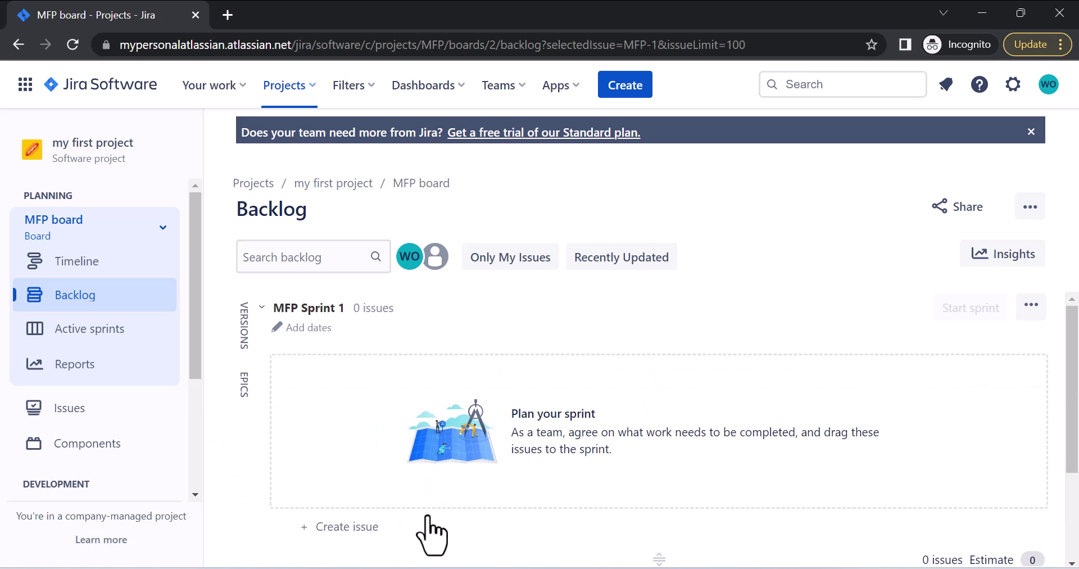
Add the bug 'this is my first bug' and move both issues into MFP Sprint 1
scroll(428, 530, down, 2)
click(346, 535)
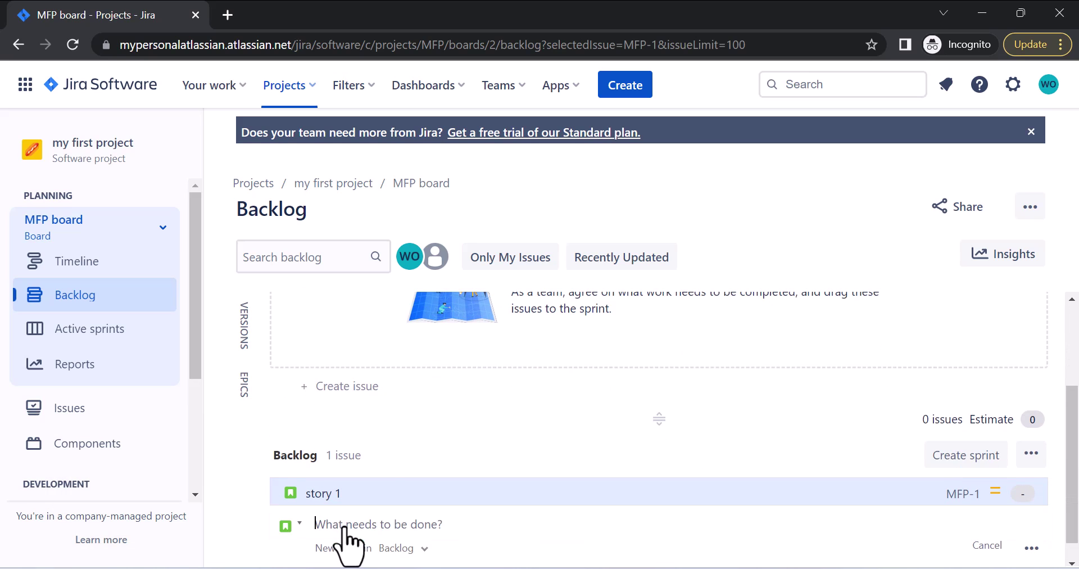
click(297, 525)
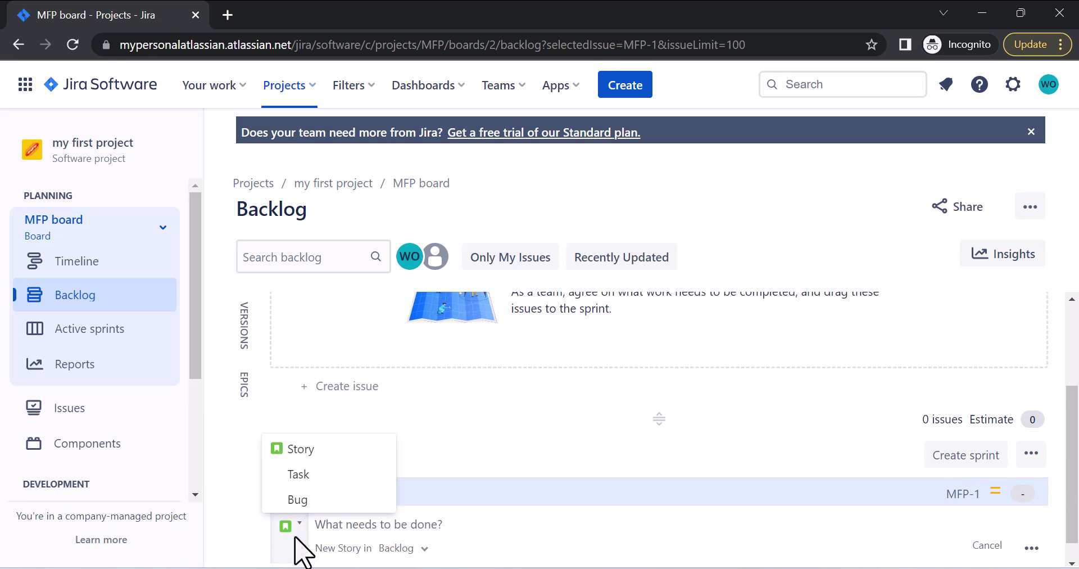
click(297, 500)
text(this is my first bug)
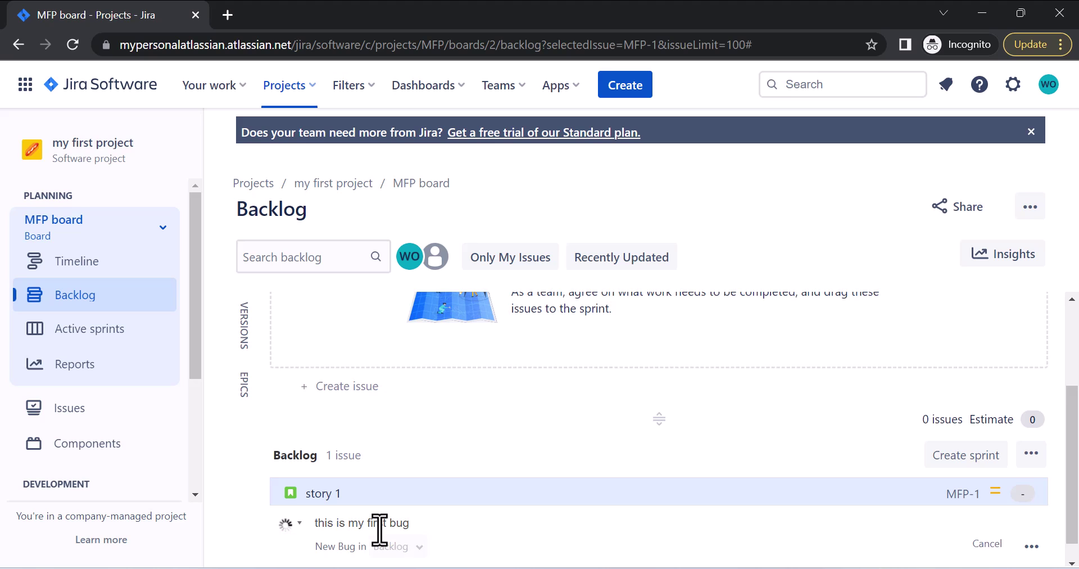
key(Return)
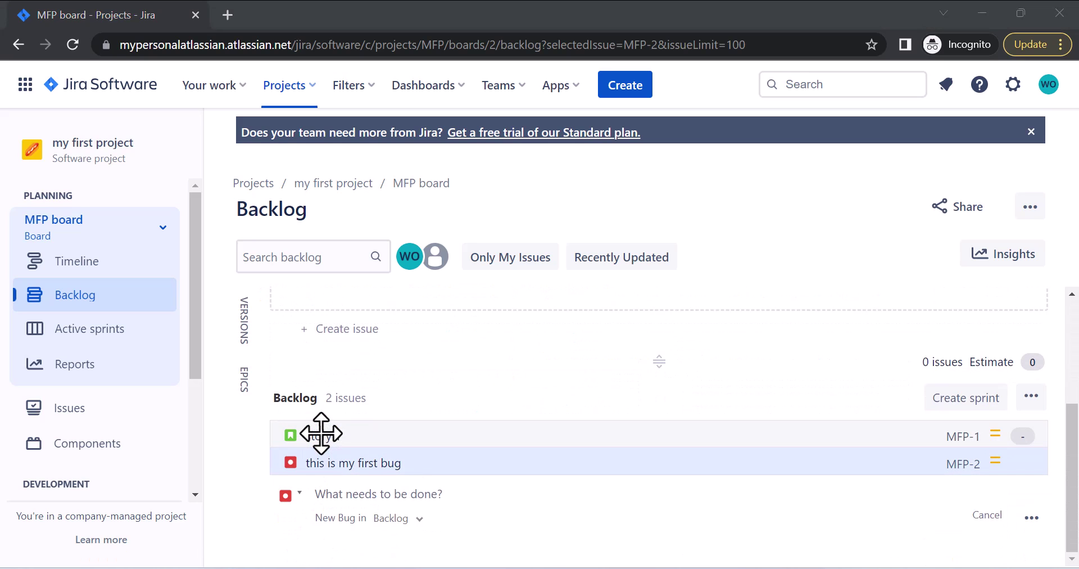
drag(326, 434, 315, 337)
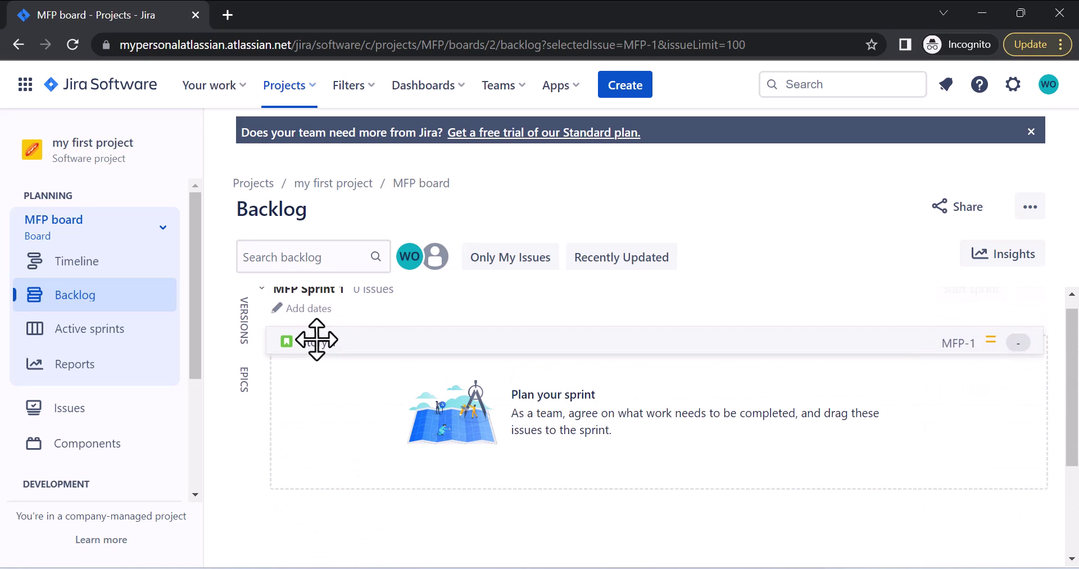
drag(349, 477, 342, 361)
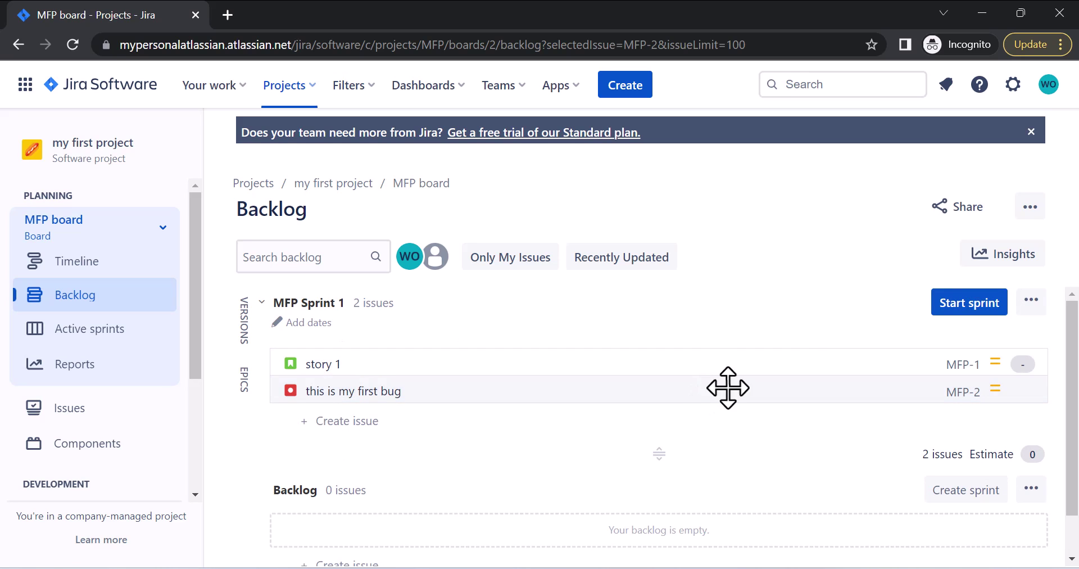
Start MFP Sprint 1 with its default 2-week duration and dates
click(963, 304)
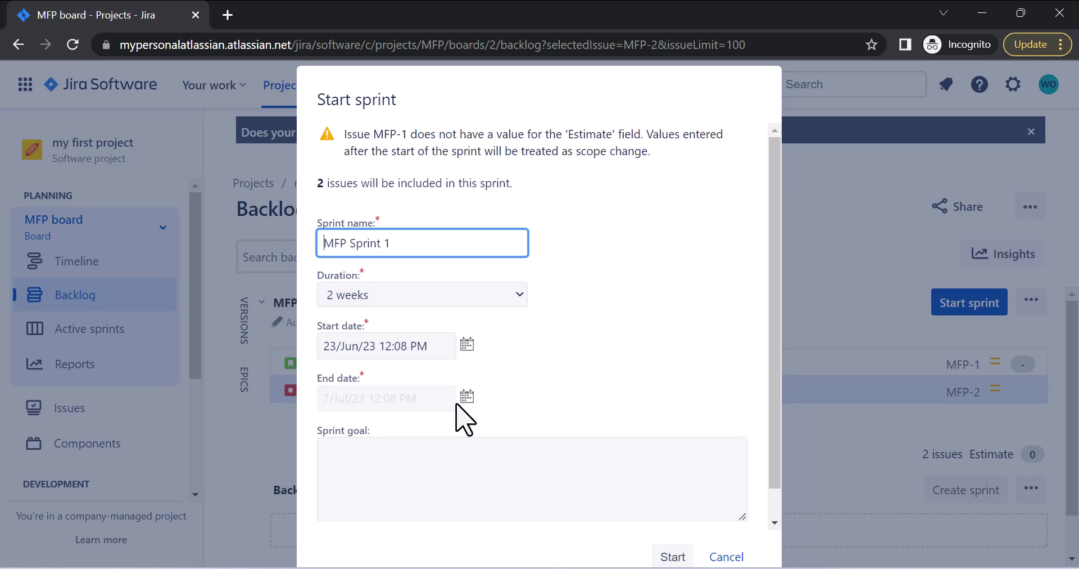
click(382, 472)
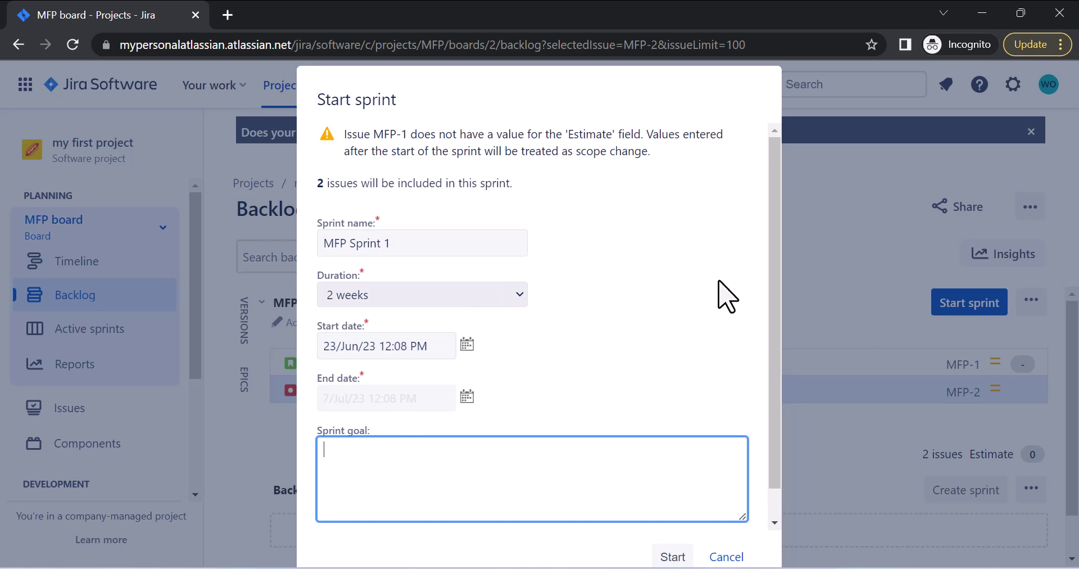
scroll(722, 294, down, 1)
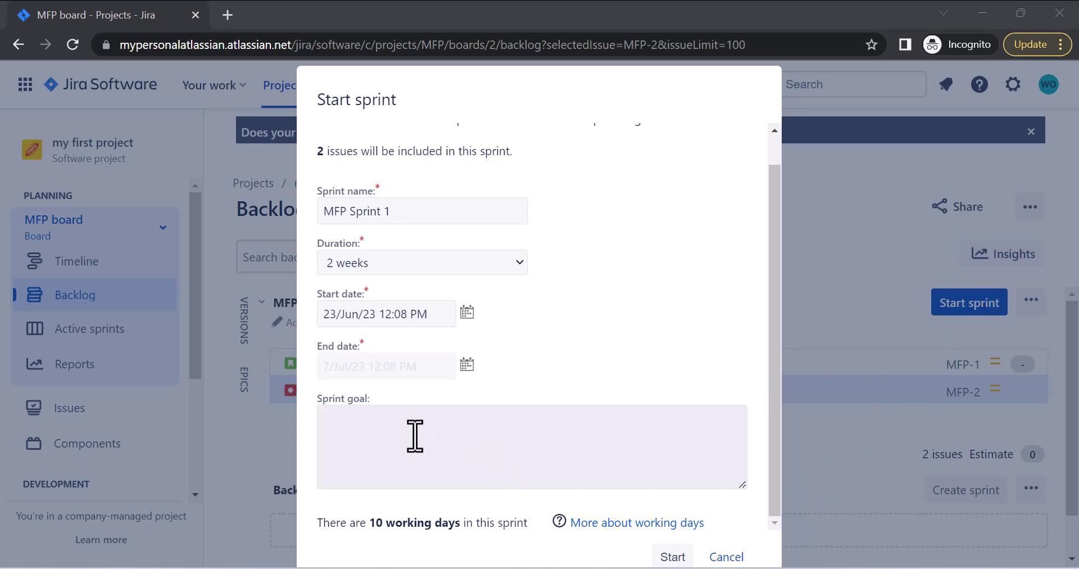
click(391, 435)
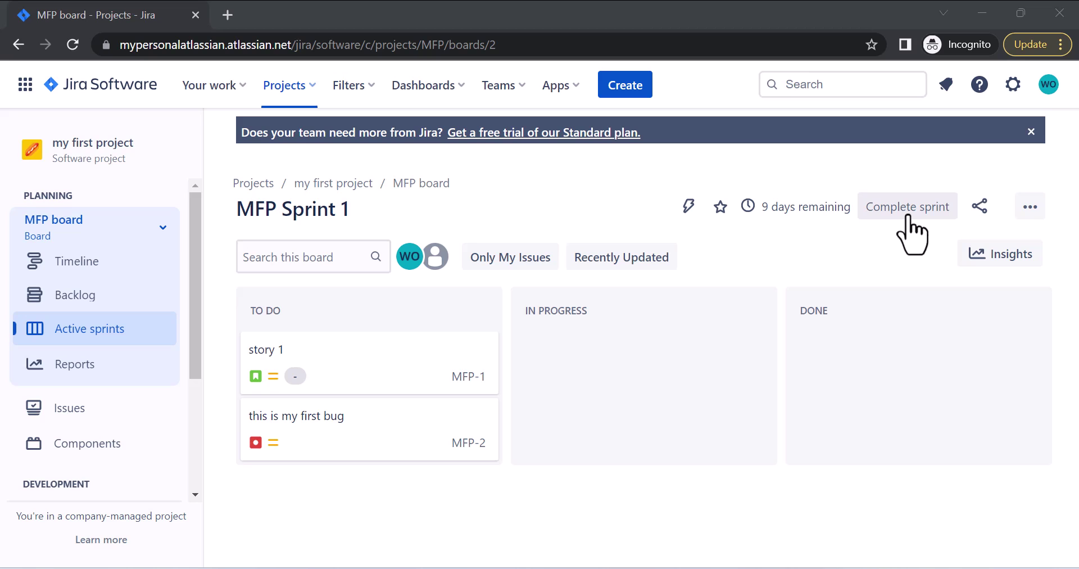
Browse the All reports cards (Burndown, Velocity, Cumulative Flow), then go back to the project
click(73, 364)
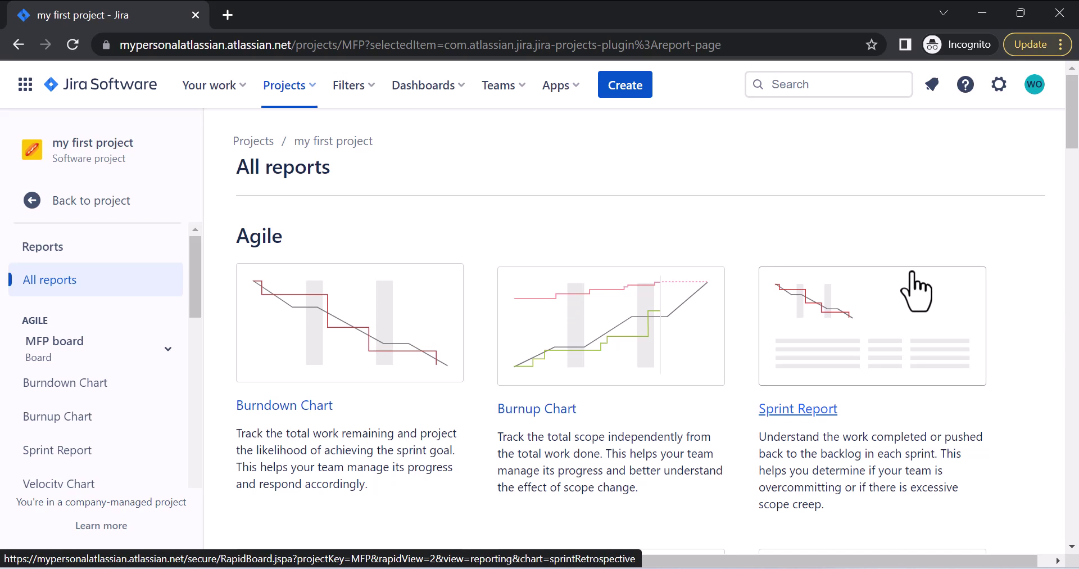
scroll(900, 469, down, 5)
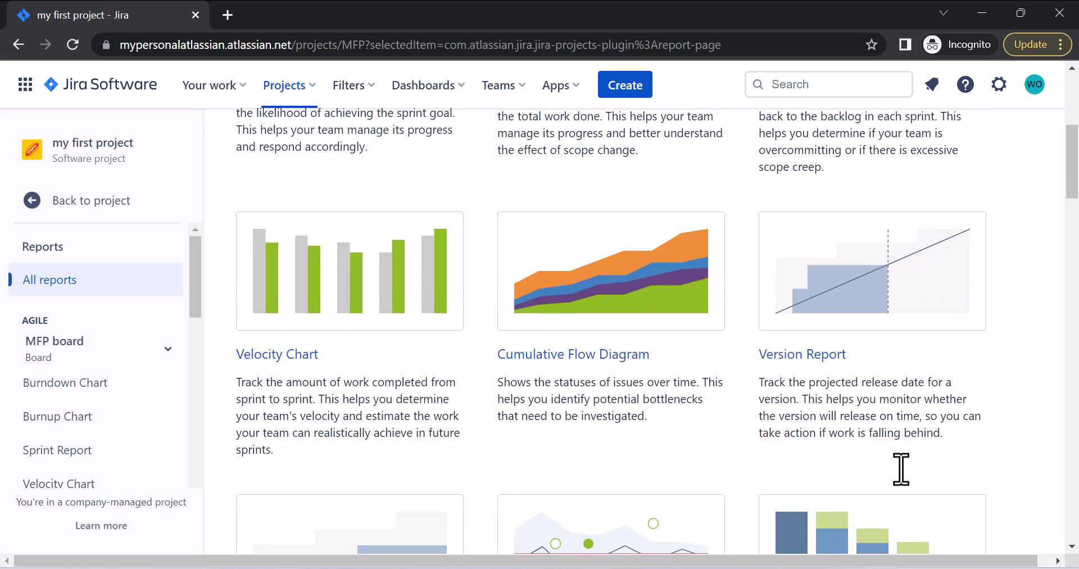
click(35, 200)
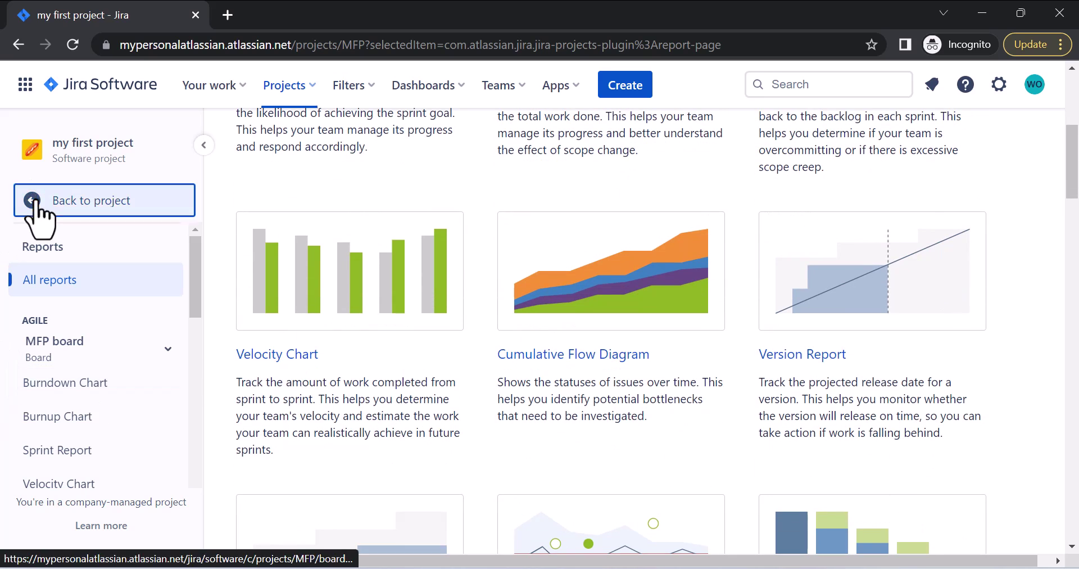
scroll(112, 432, down, 1)
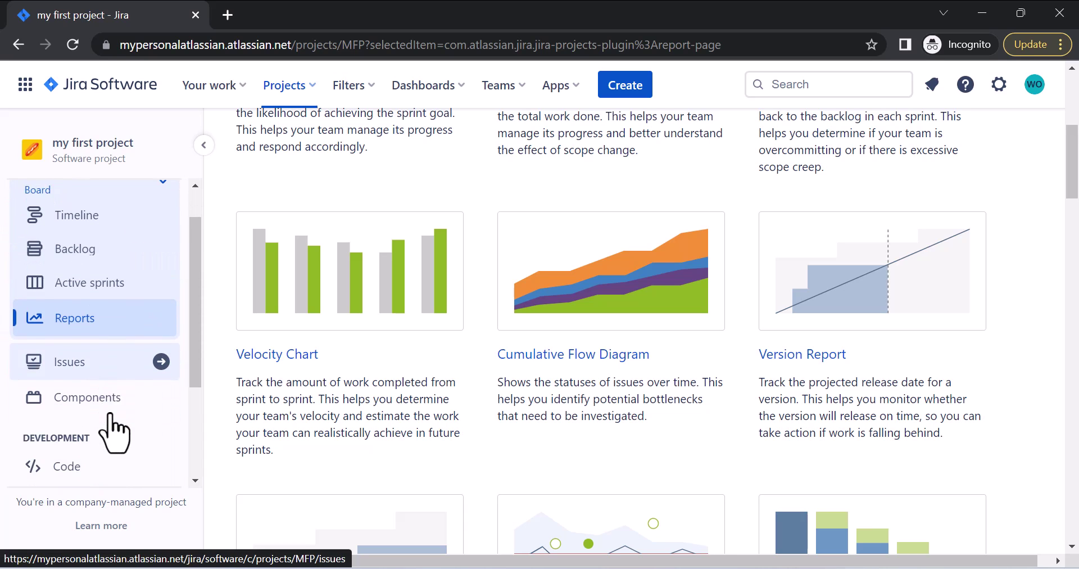
scroll(114, 433, down, 1)
Review the MFP-1 and MFP-2 issues list, then open the empty Components page
click(96, 337)
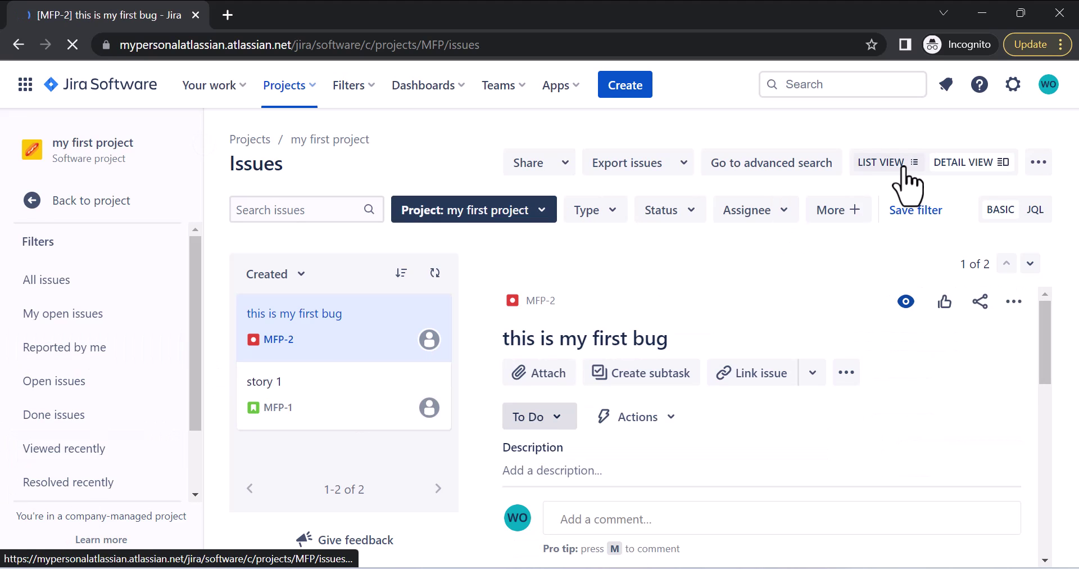
click(36, 203)
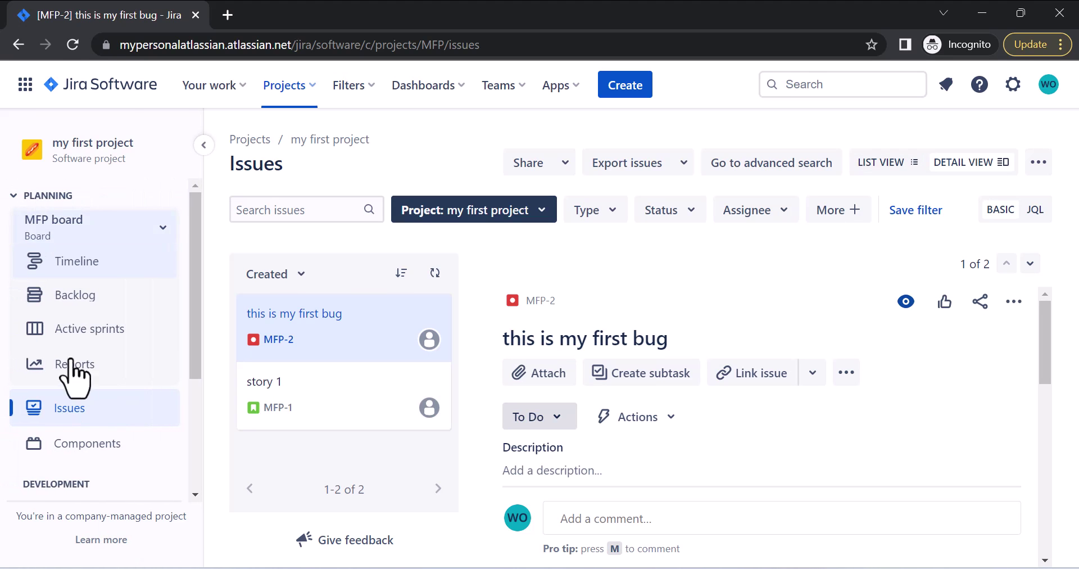
scroll(77, 388, down, 2)
scroll(73, 396, down, 1)
click(121, 275)
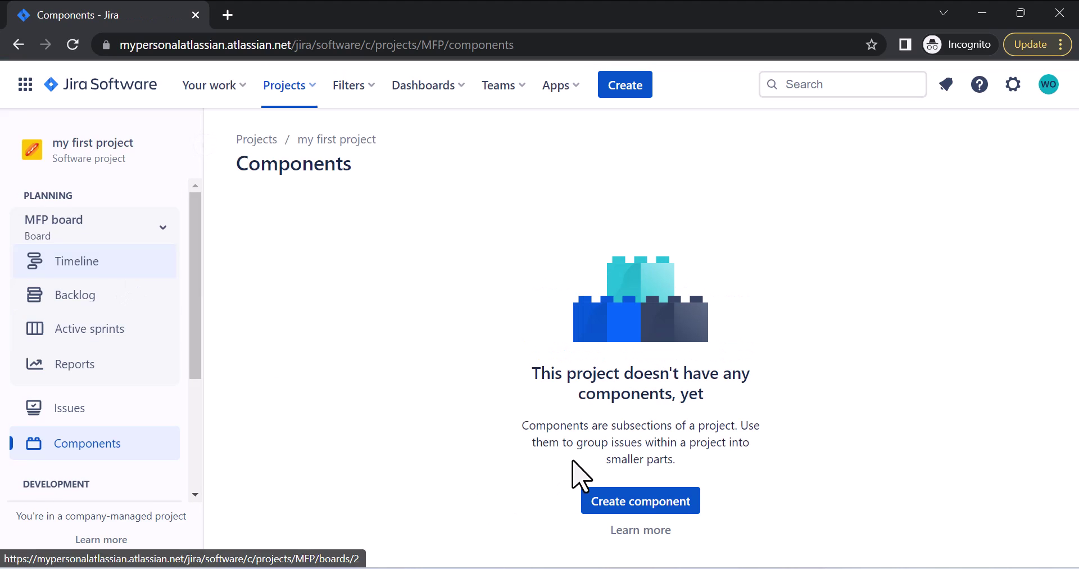
Look over the Code and Project pages sections, then open the MFP project settings Details
drag(550, 373, 736, 412)
click(880, 423)
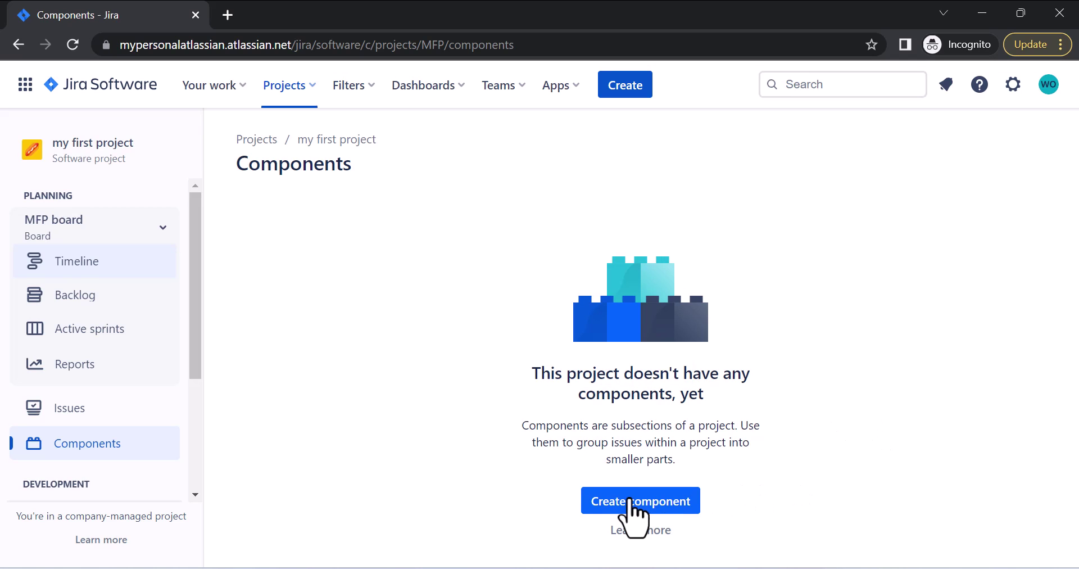
scroll(120, 406, down, 3)
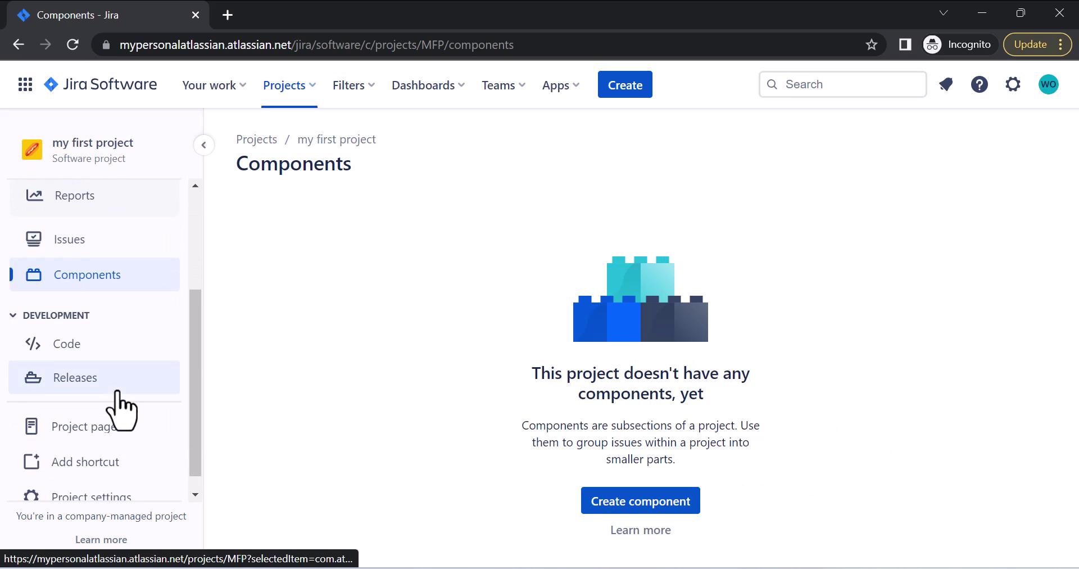
click(89, 346)
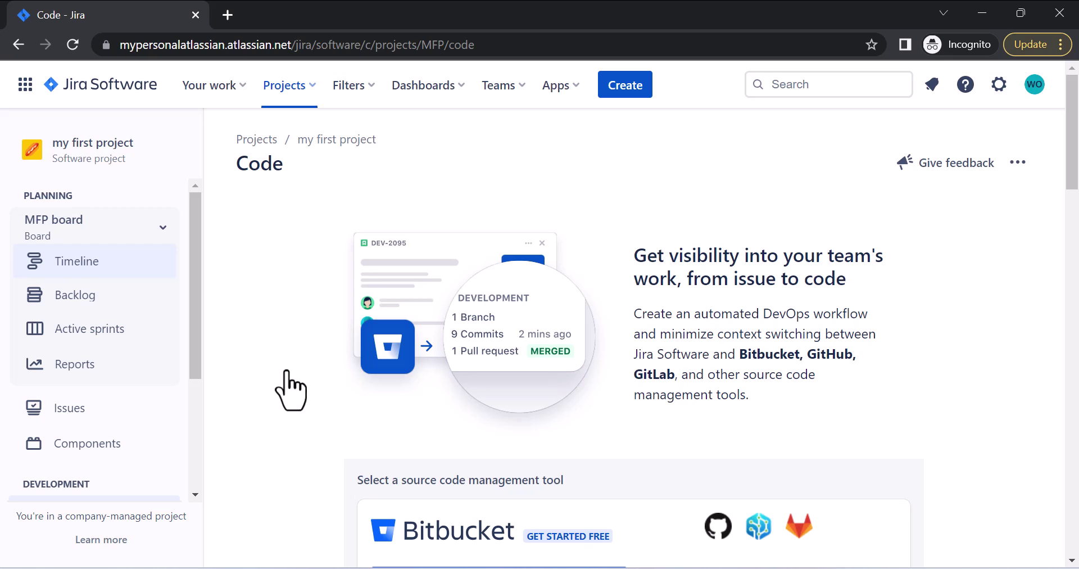
scroll(124, 472, down, 3)
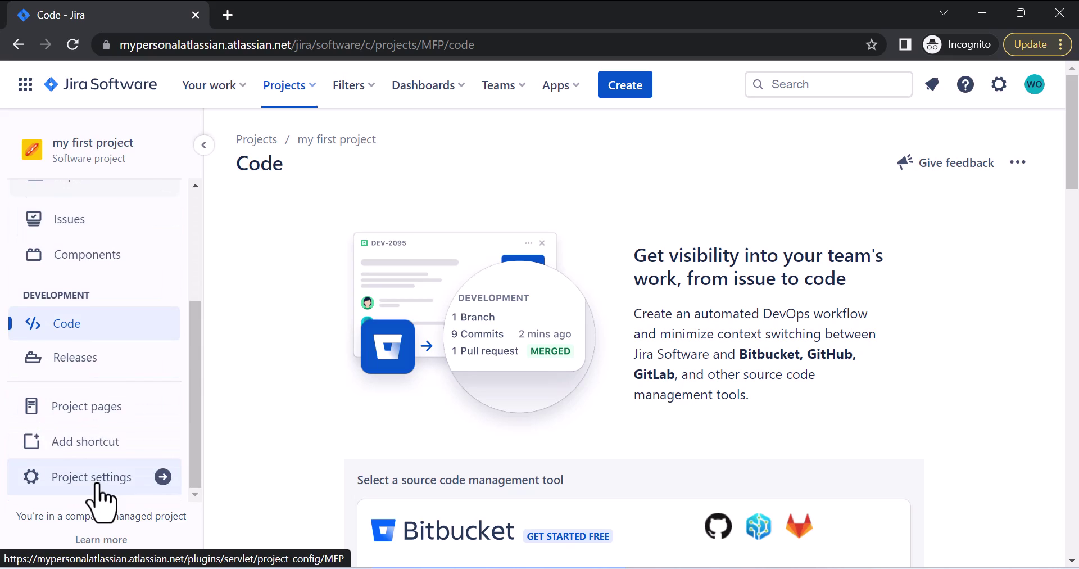
click(71, 413)
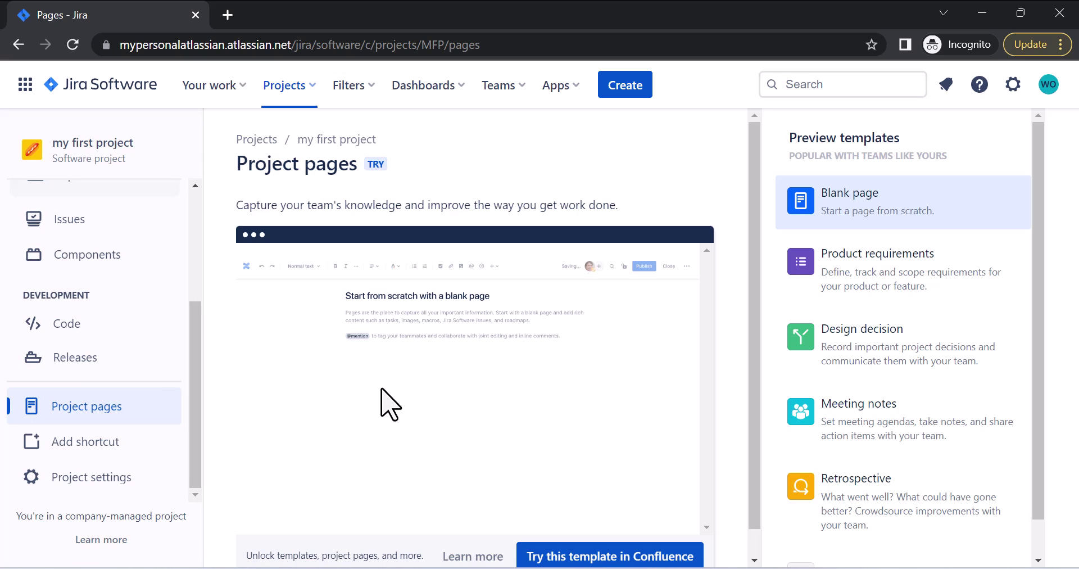
click(124, 488)
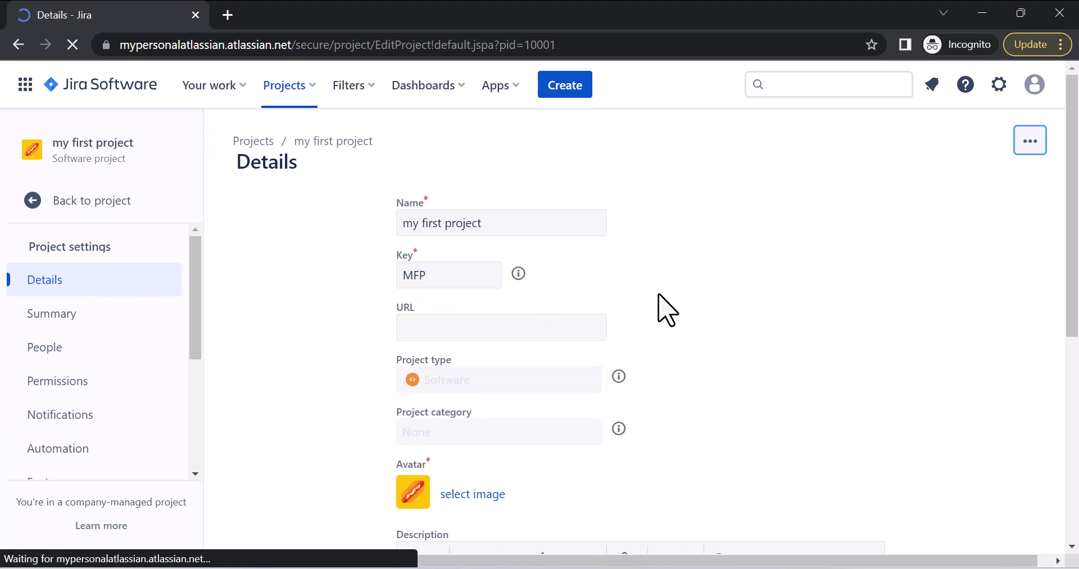
Open the People settings for my first project and briefly check the Roles filter
scroll(667, 309, down, 5)
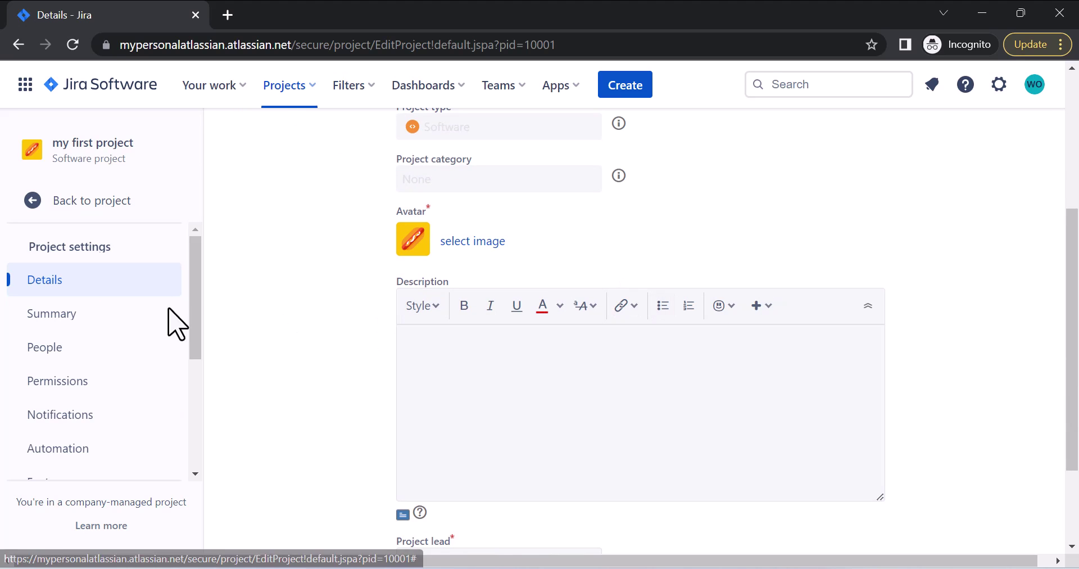
click(75, 349)
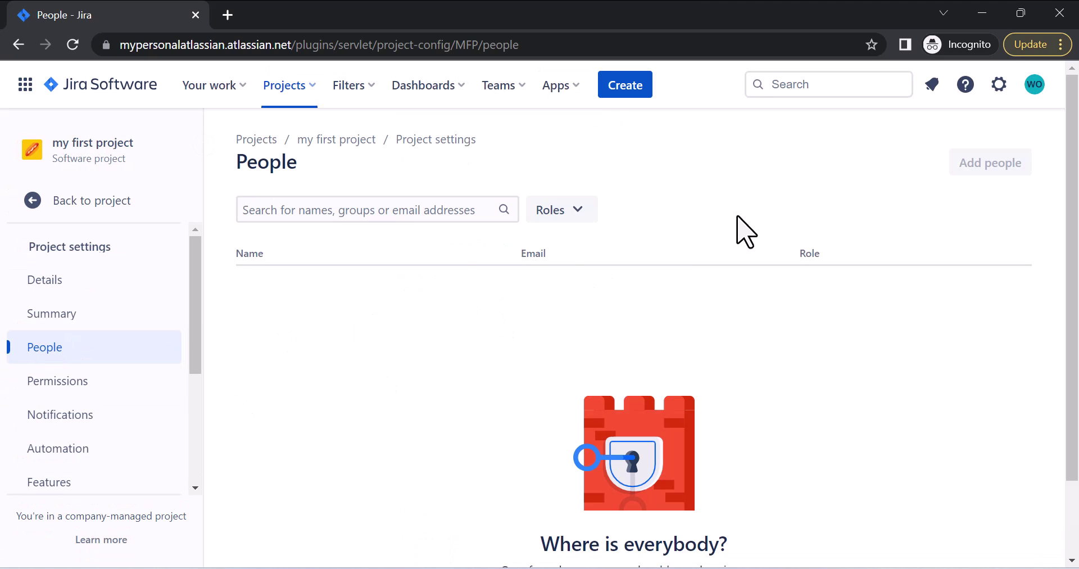
click(398, 209)
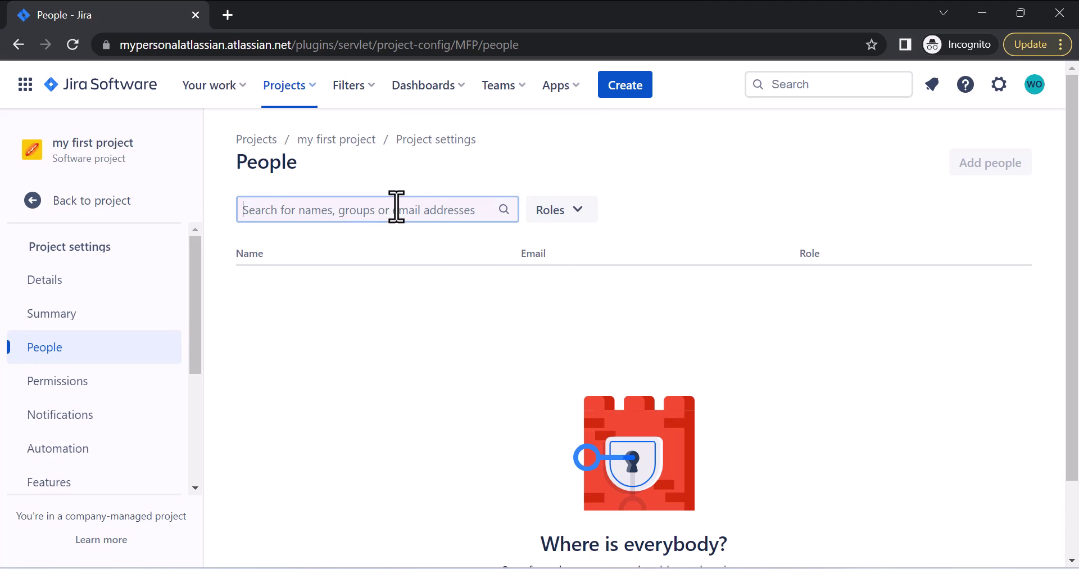
click(557, 219)
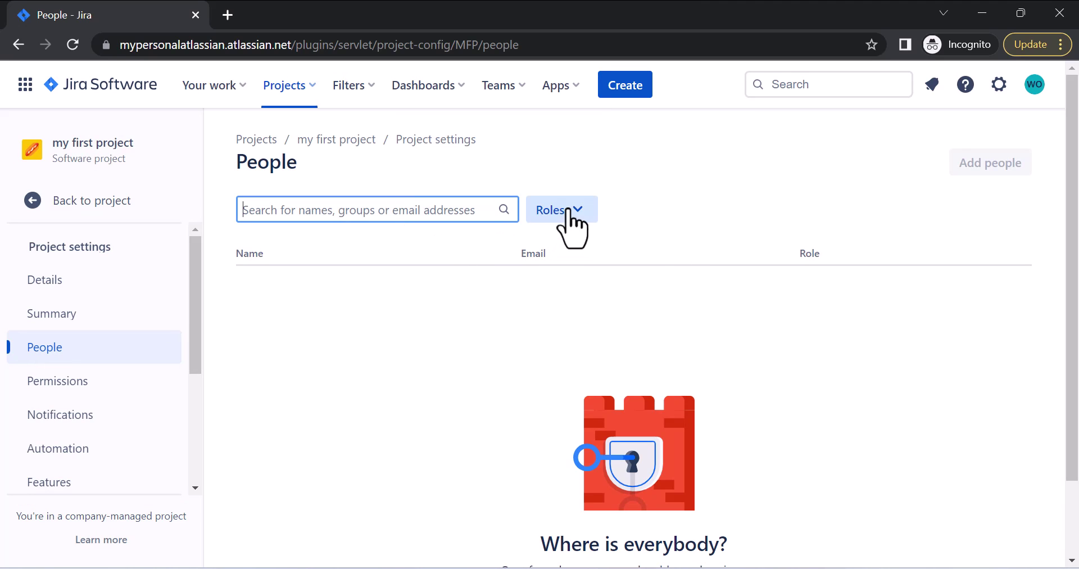
click(732, 204)
Expand the Apps settings group in the sidebar to reveal Slack integration
scroll(40, 416, down, 3)
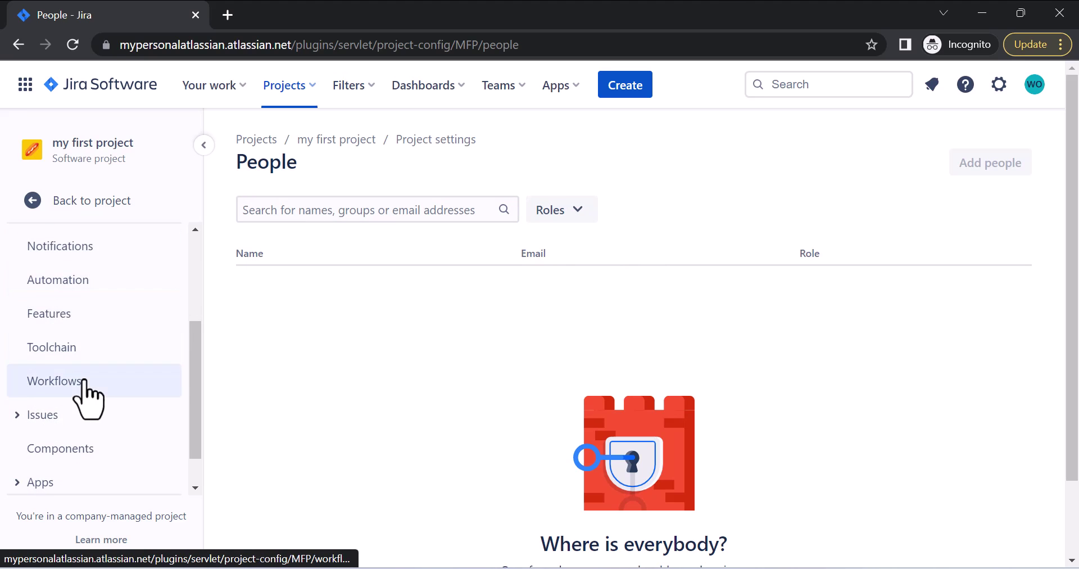
scroll(84, 388, up, 3)
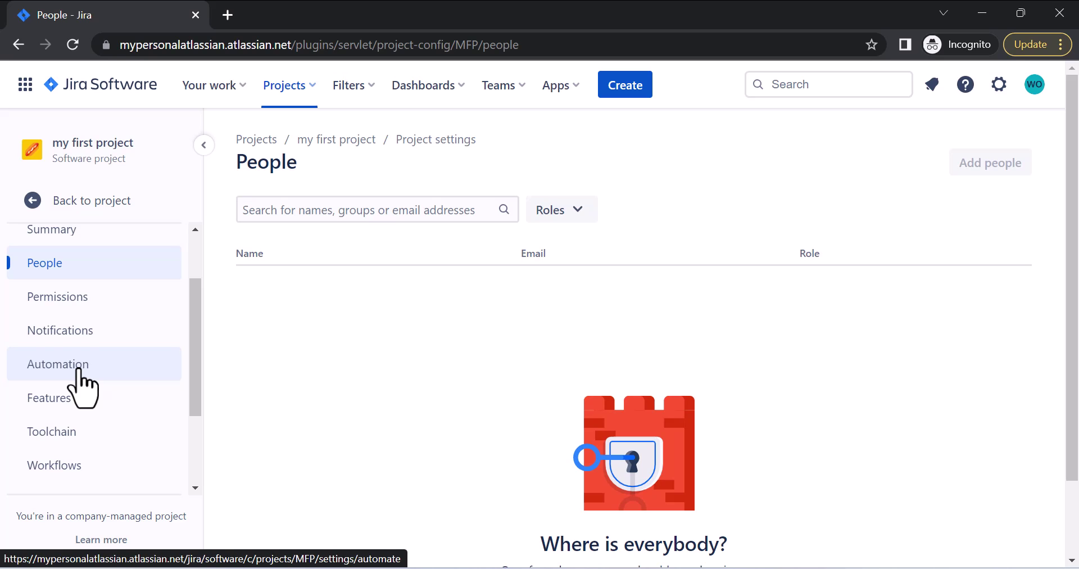
scroll(56, 433, down, 3)
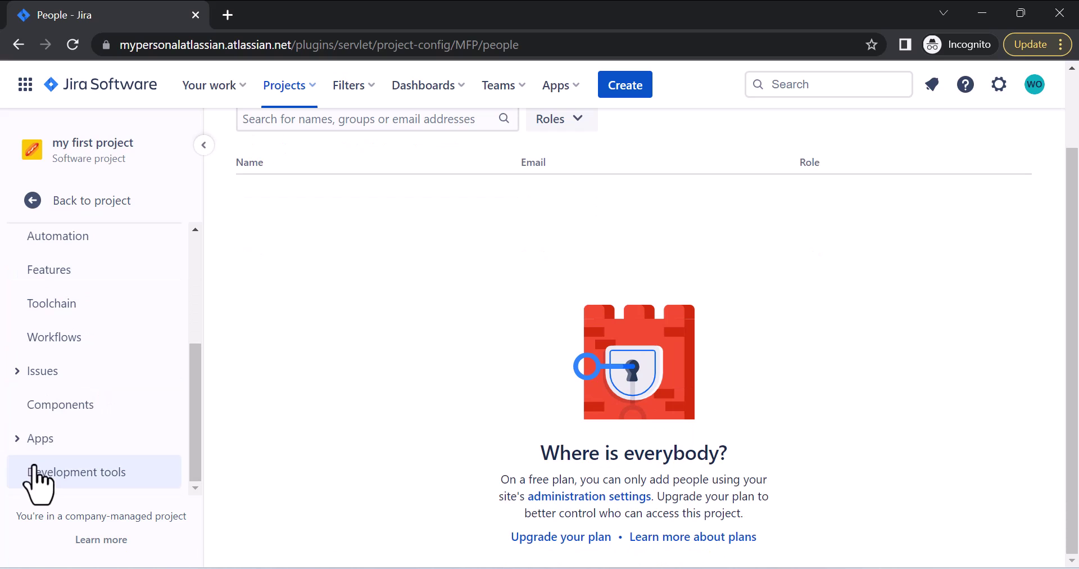
click(19, 450)
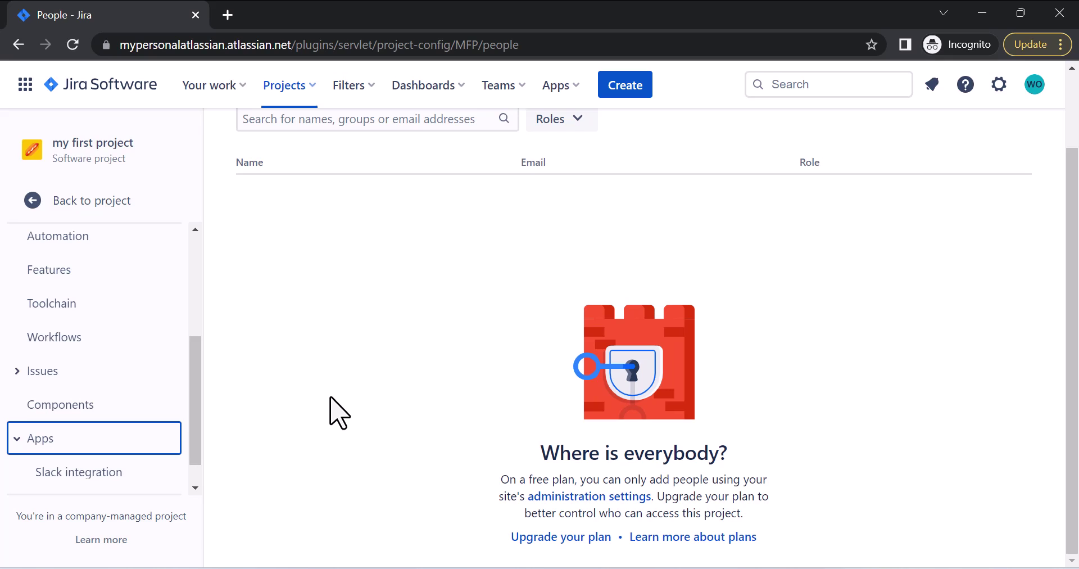
drag(193, 453, 193, 478)
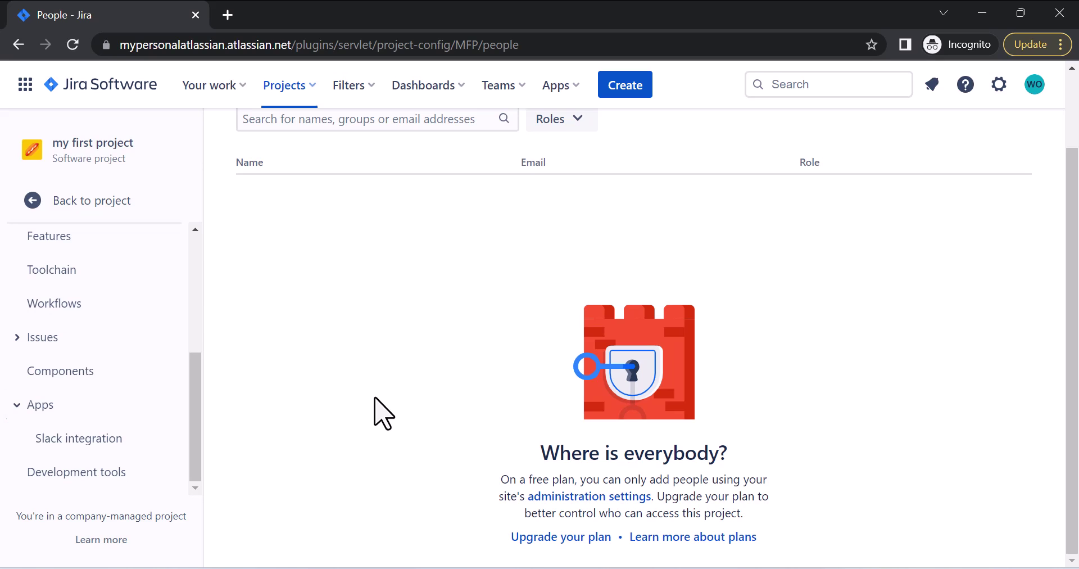
Show the Development tools settings page, then bring up the Dashboards menu
click(59, 473)
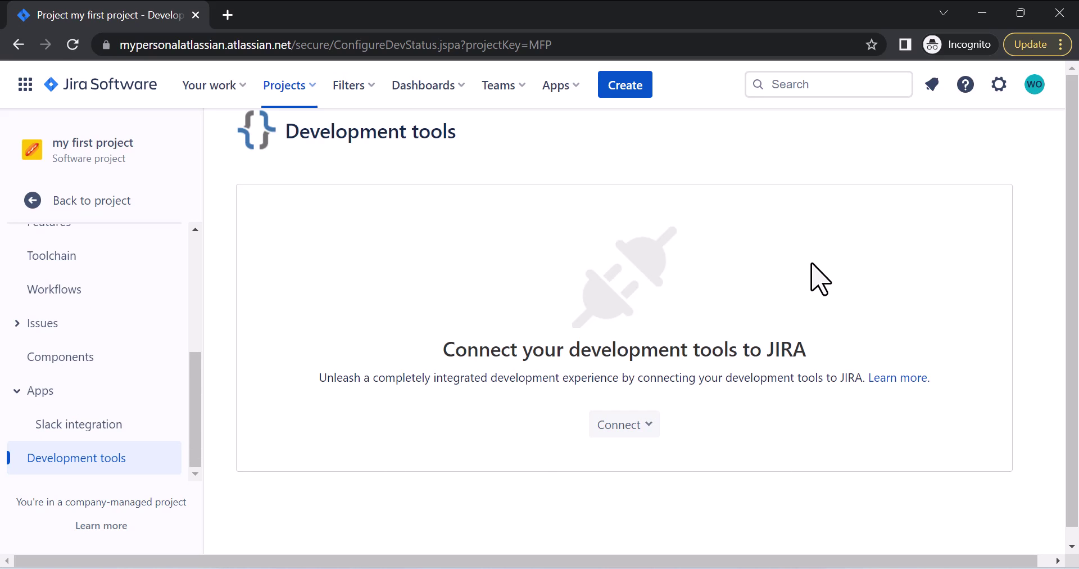
click(456, 87)
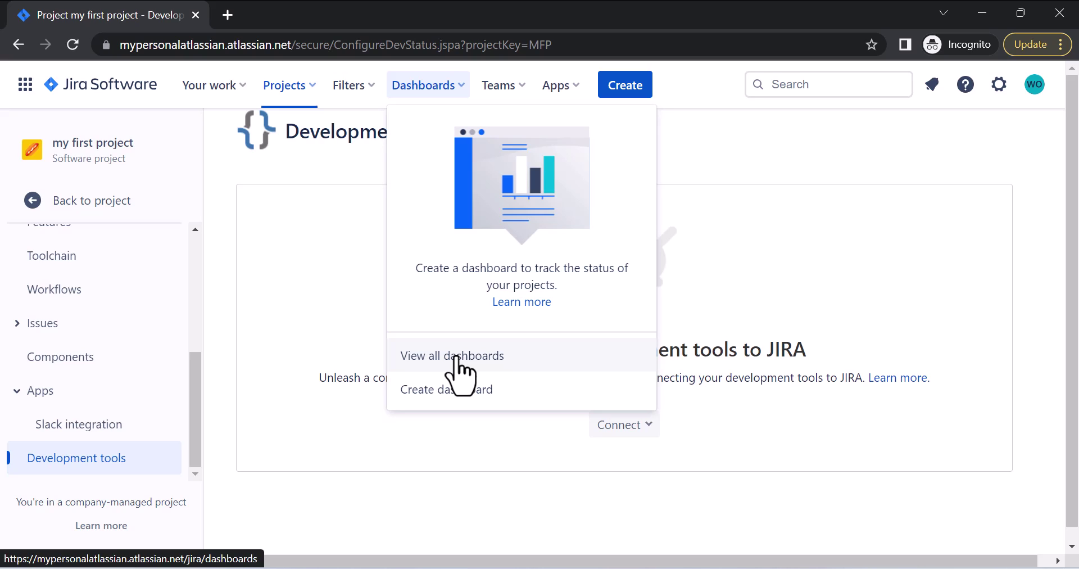
Cancel a new dashboard, then open the Default dashboard from the full dashboards list
click(452, 404)
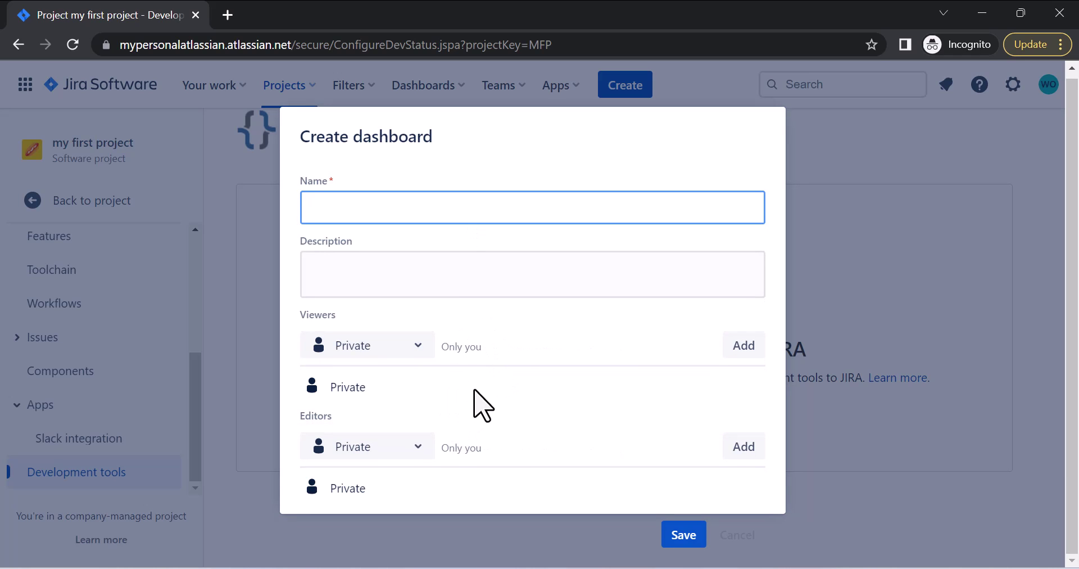
click(935, 177)
click(424, 87)
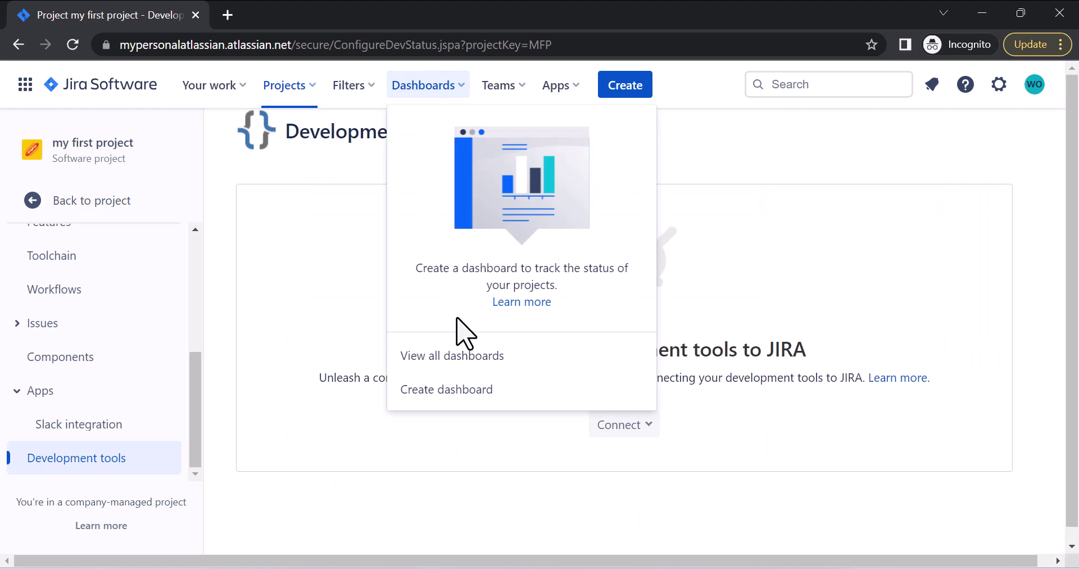
click(458, 355)
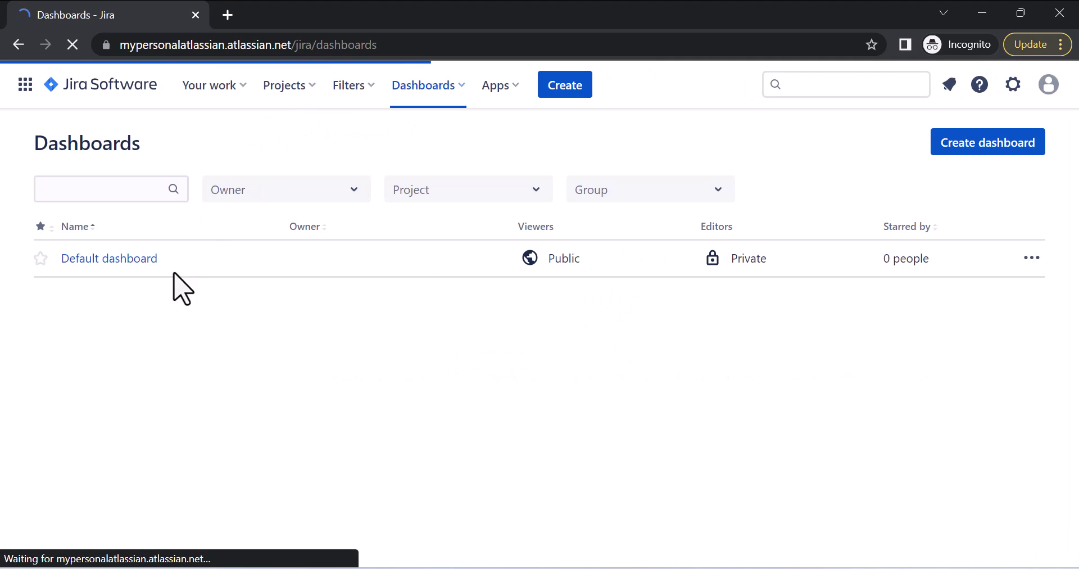
click(104, 260)
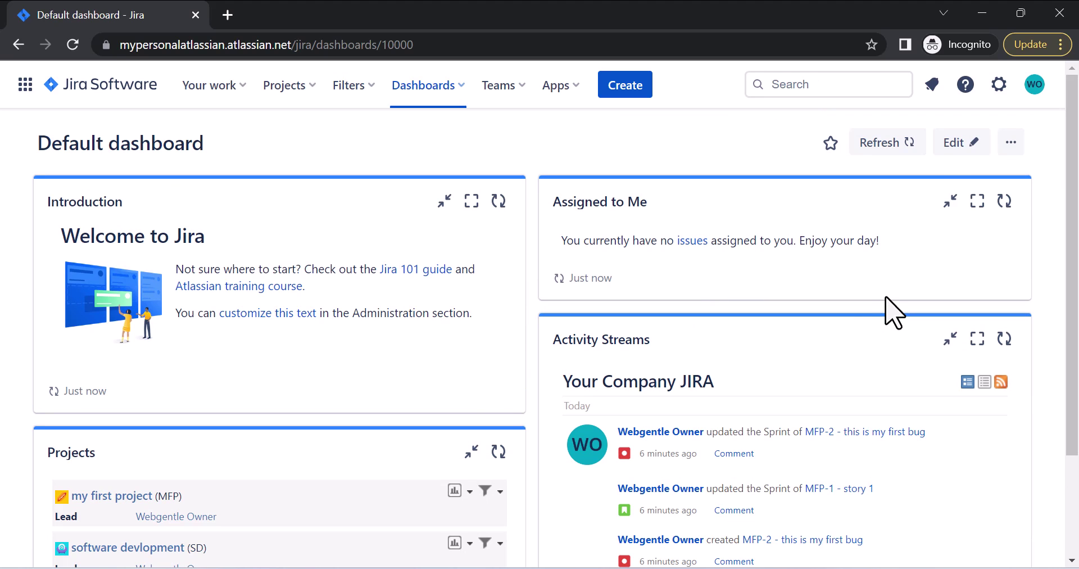
scroll(896, 303, down, 2)
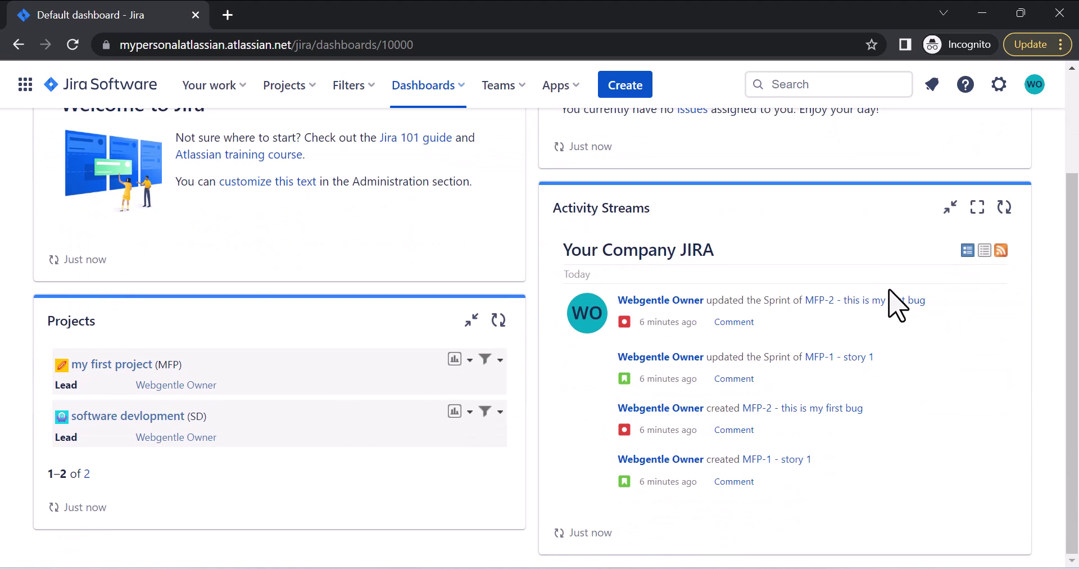
scroll(896, 303, up, 2)
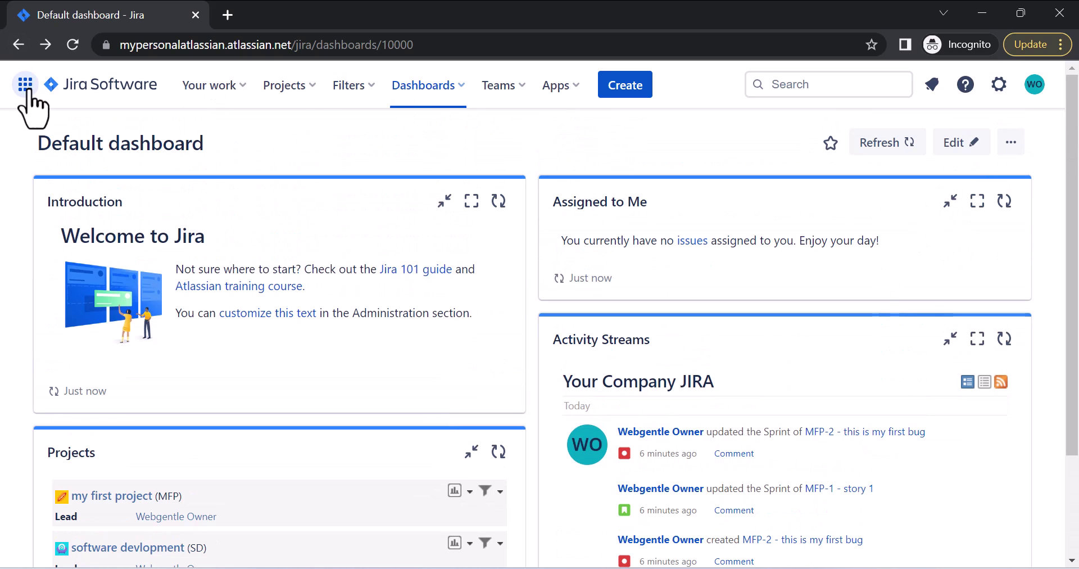
Edit the Default dashboard and choose View as wallboard from its more-actions menu
click(948, 144)
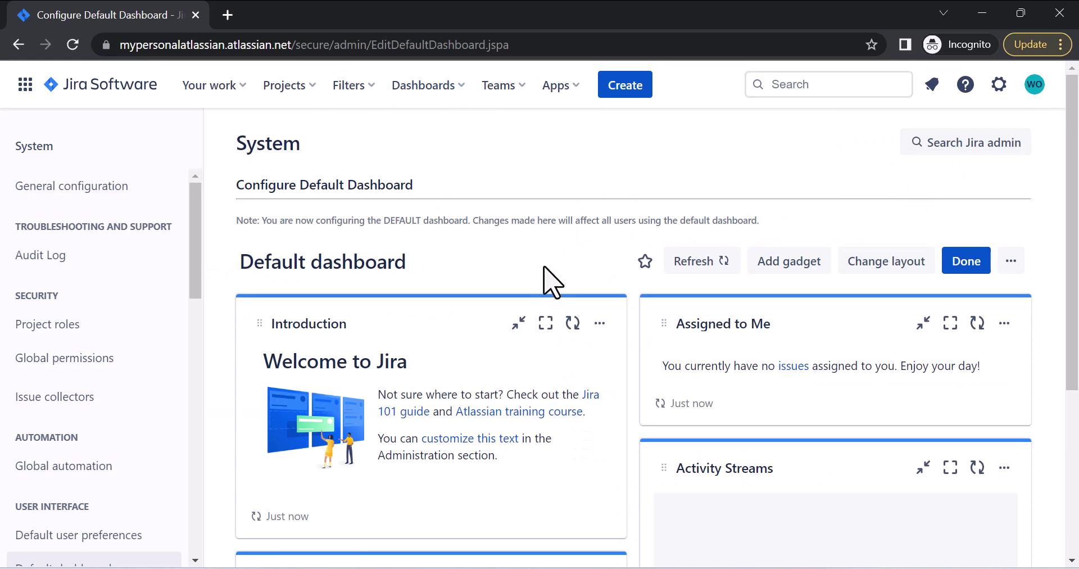
scroll(549, 308, down, 5)
scroll(549, 308, up, 5)
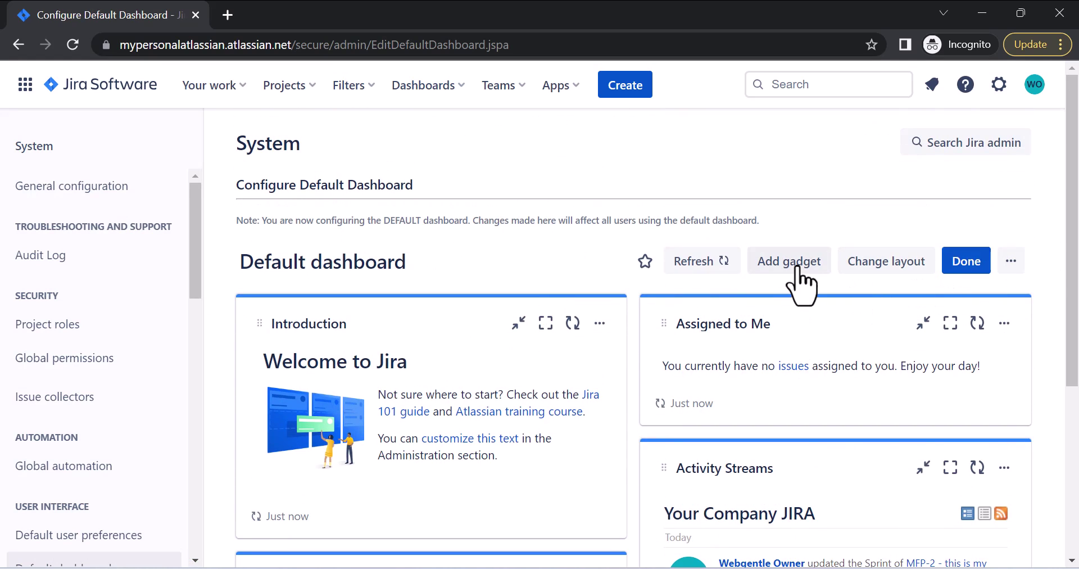
click(1014, 261)
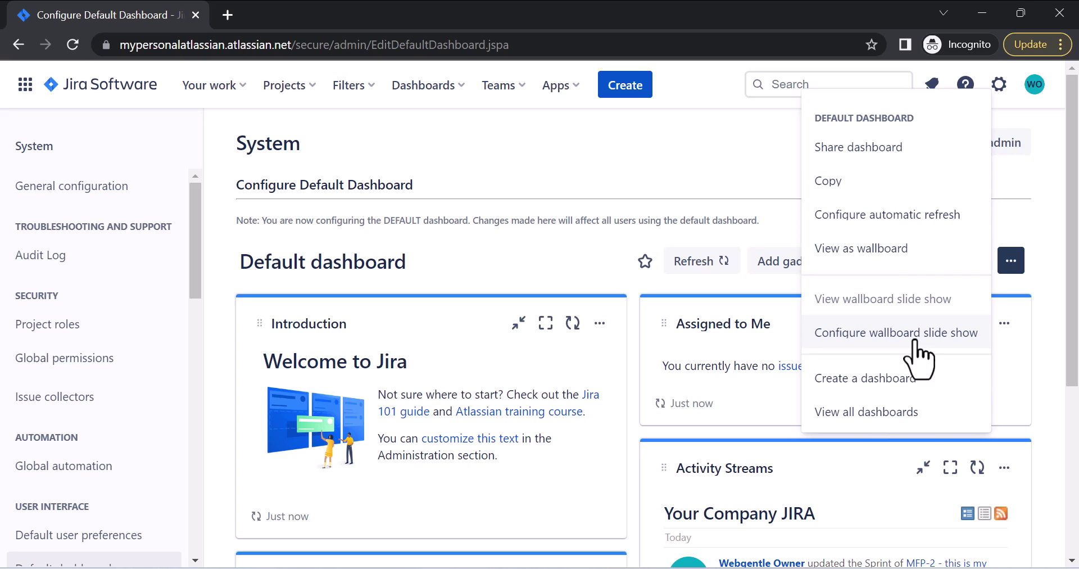
click(820, 250)
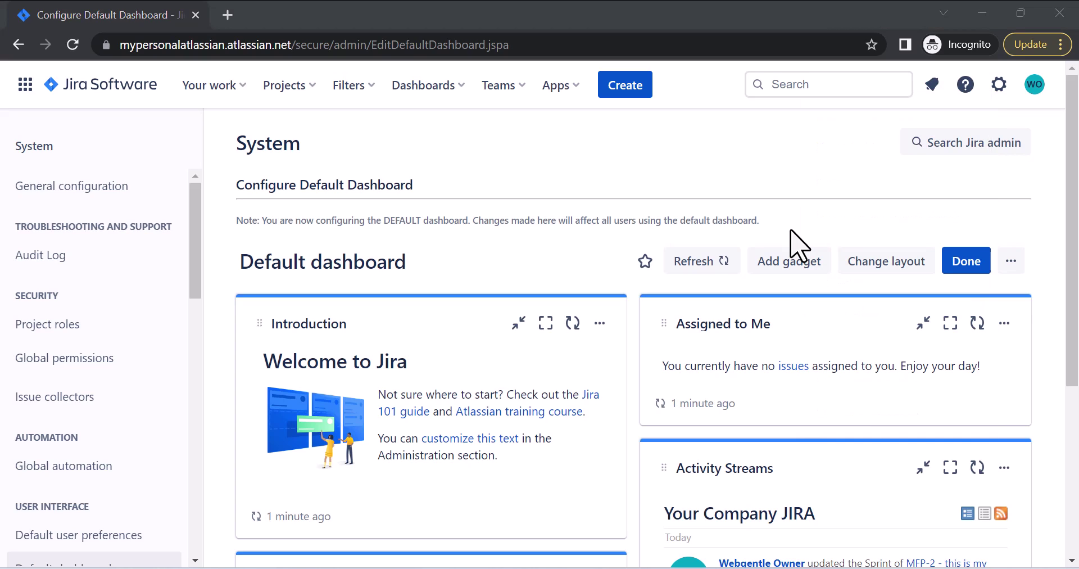